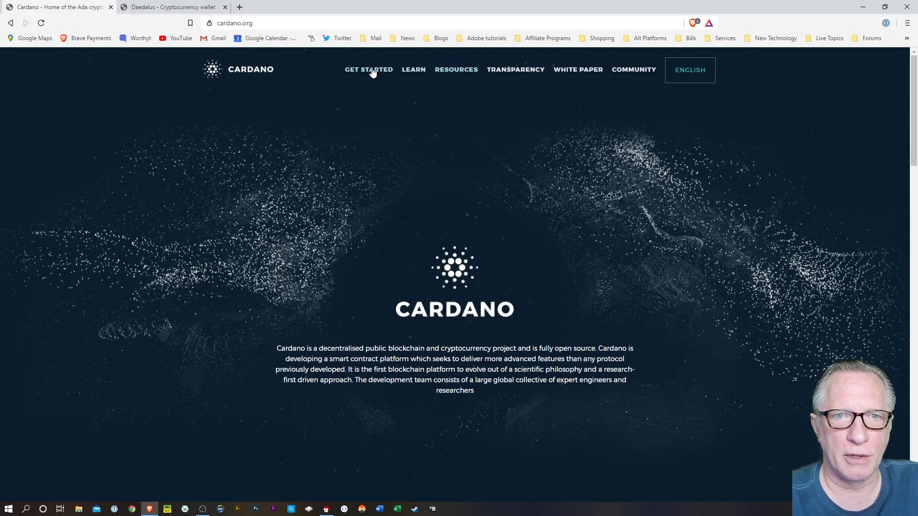
# - Go to the daedaluswallet.io downloads section showing version 1.0.0 for macOS, Linux and Windows 64 bit
pyautogui.moveTo(362, 72)
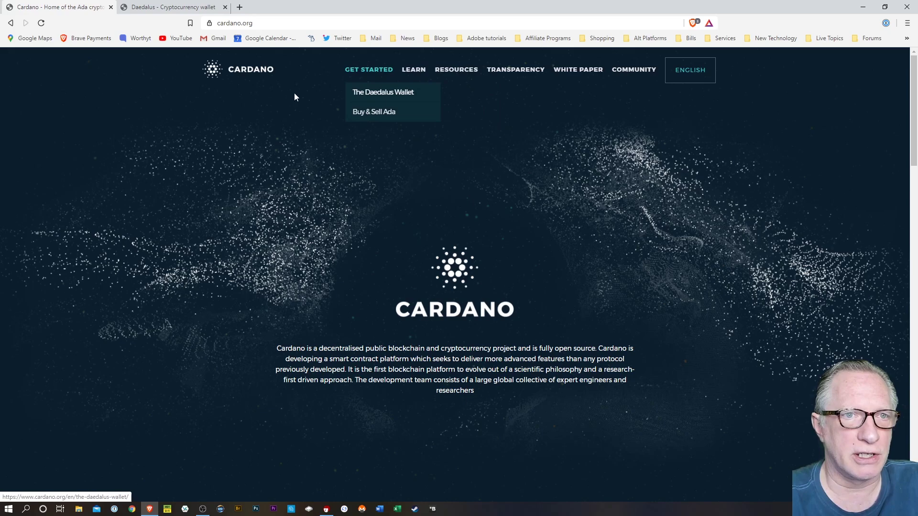
pyautogui.hotkey('ctrl', 'Tab')
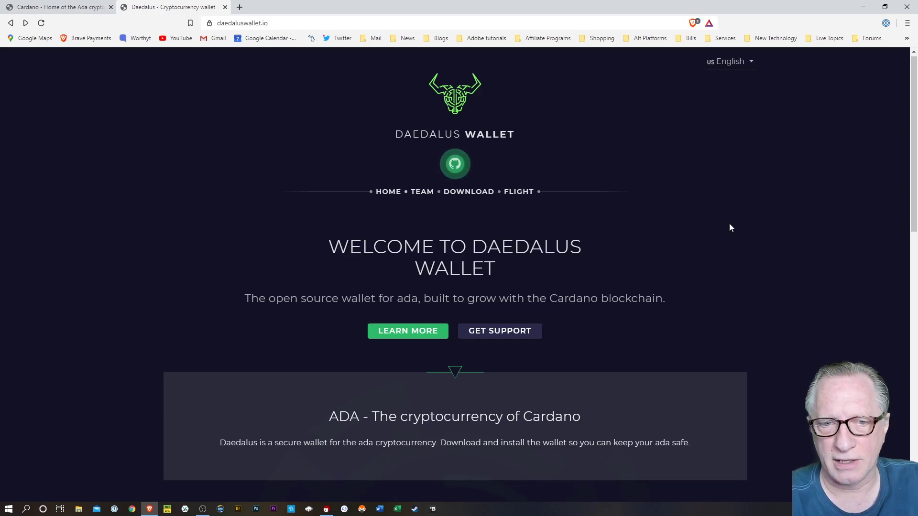
pyautogui.scroll(-2, 730, 223)
pyautogui.scroll(2, 729, 223)
pyautogui.click(465, 195)
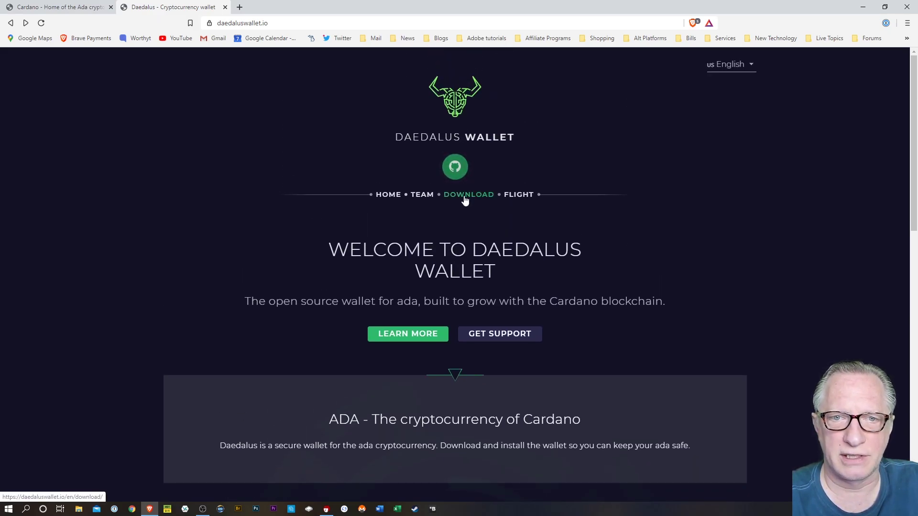
pyautogui.scroll(-8, 146, 266)
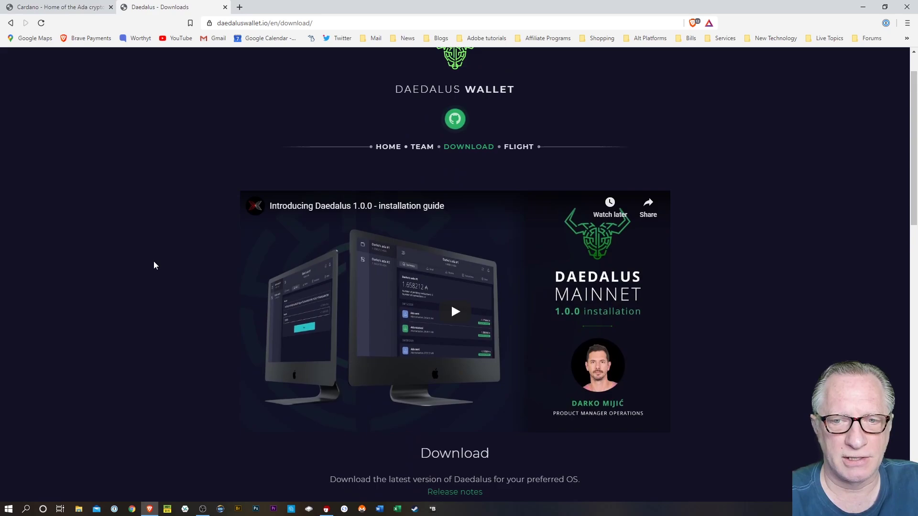
pyautogui.scroll(-2, 132, 266)
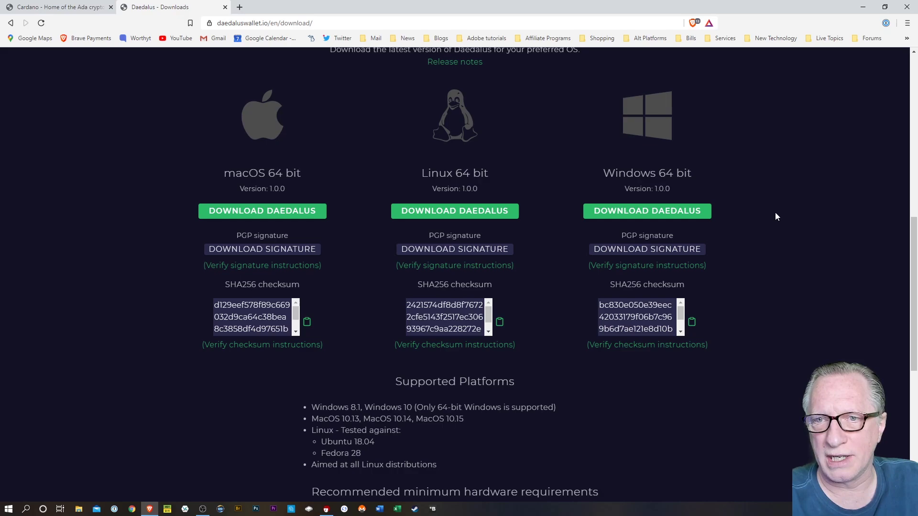
# - Save the Windows installer daedalus-1.0.0-mainnet-12660.exe into Downloads and confirm it in its folder
pyautogui.click(645, 212)
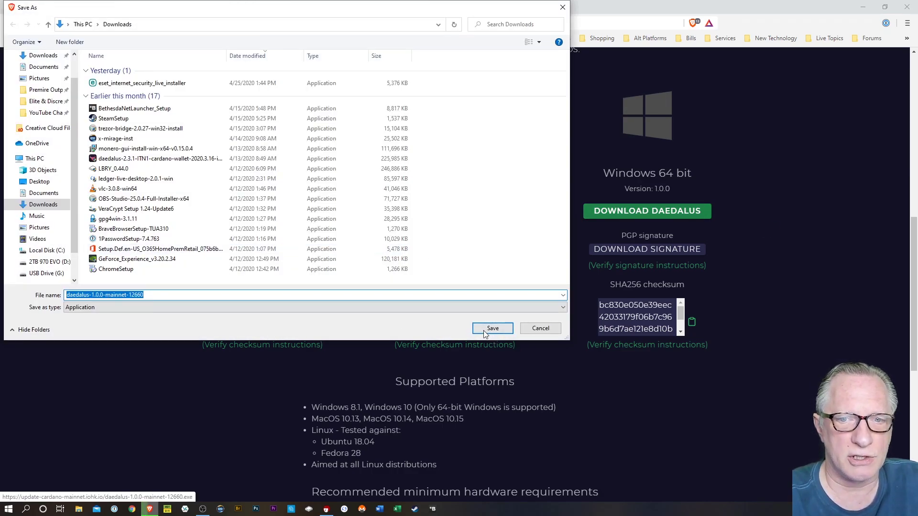
pyautogui.click(483, 329)
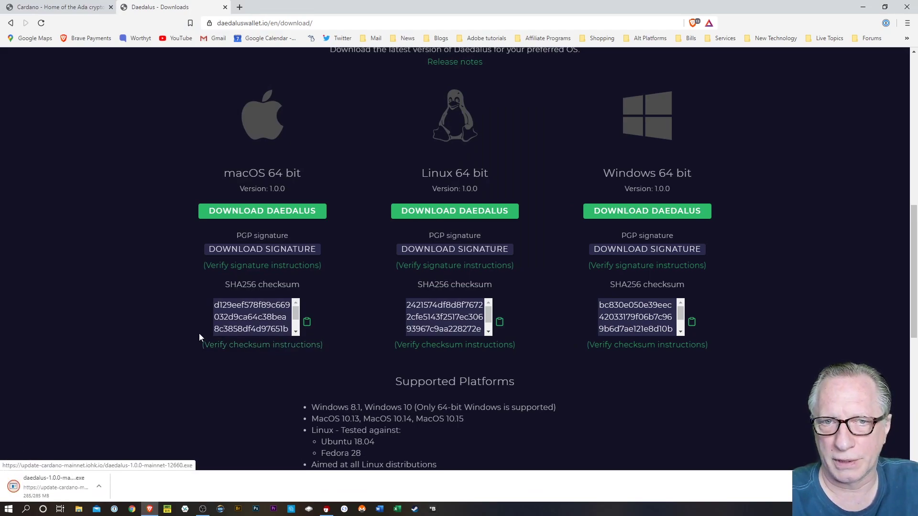
pyautogui.click(100, 493)
pyautogui.click(134, 456)
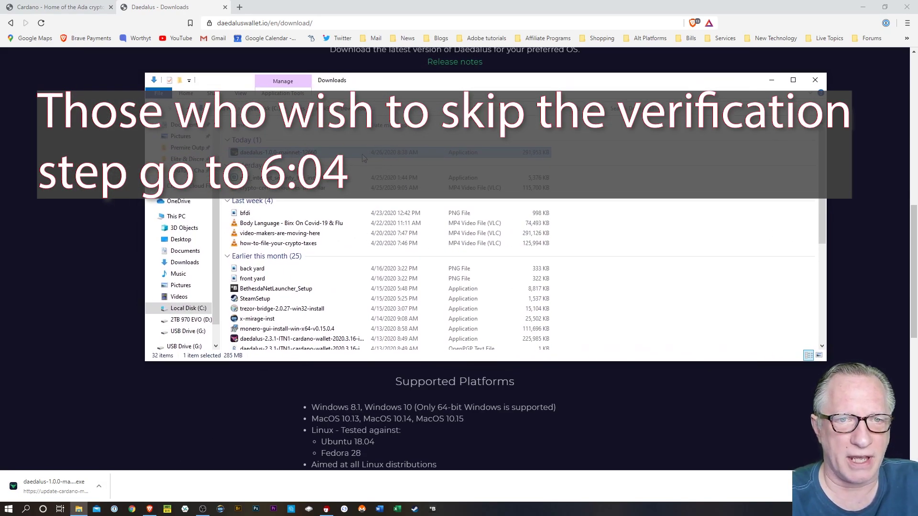
pyautogui.click(768, 80)
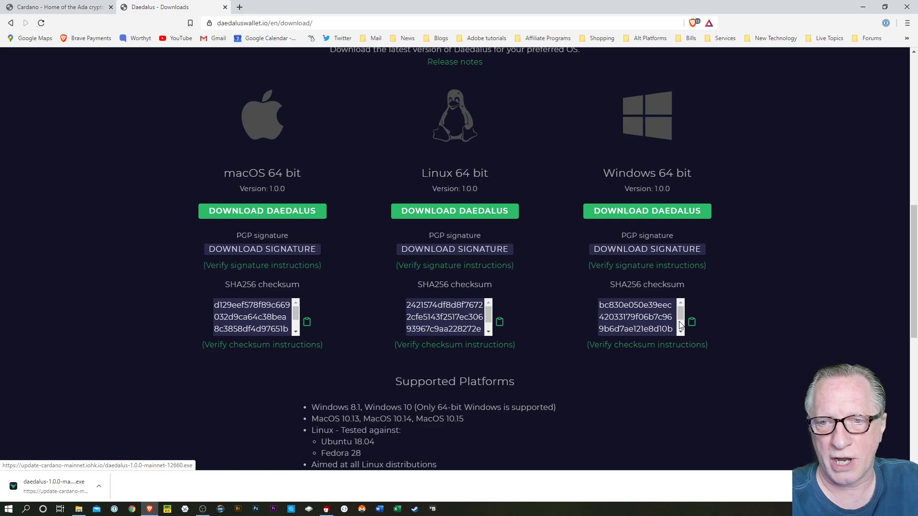
# - Copy the published Windows SHA256 checksum and start MD5 & SHA Checksum Utility 2.1
pyautogui.moveTo(614, 306); pyautogui.dragTo(685, 337)
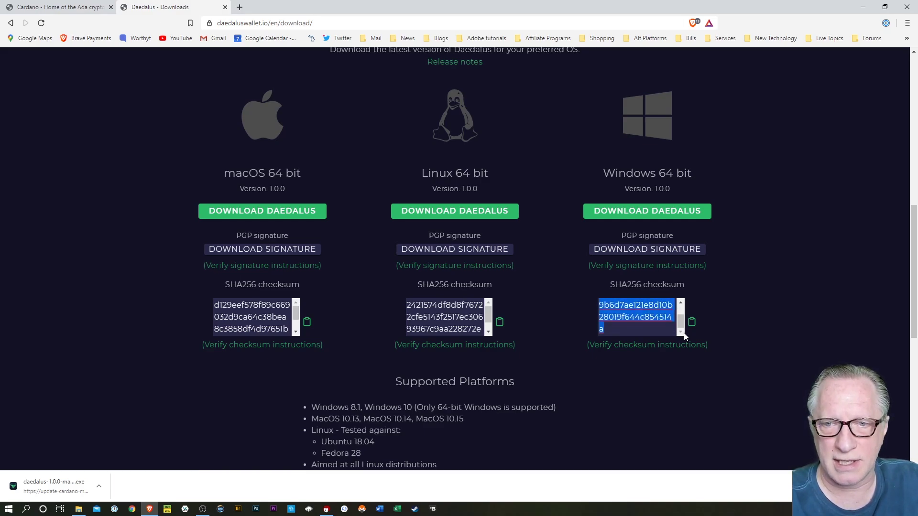
pyautogui.rightClick(644, 315)
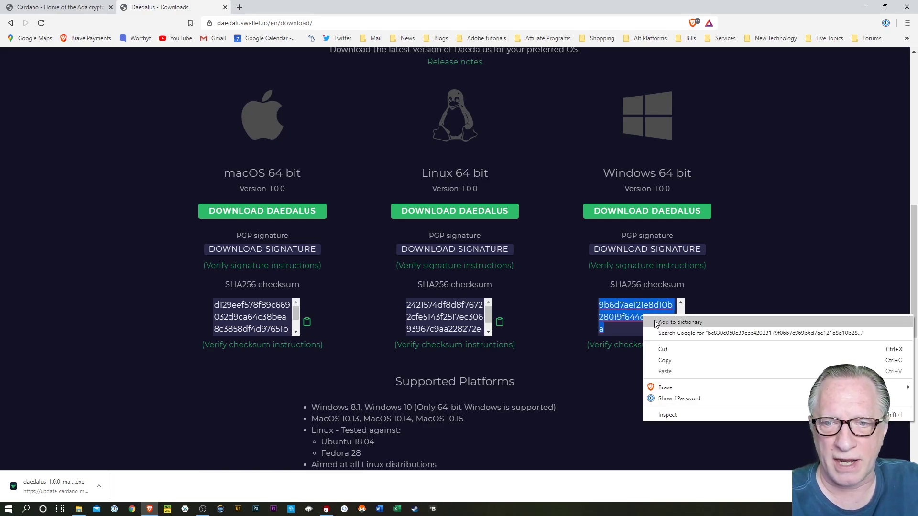
pyautogui.click(691, 321)
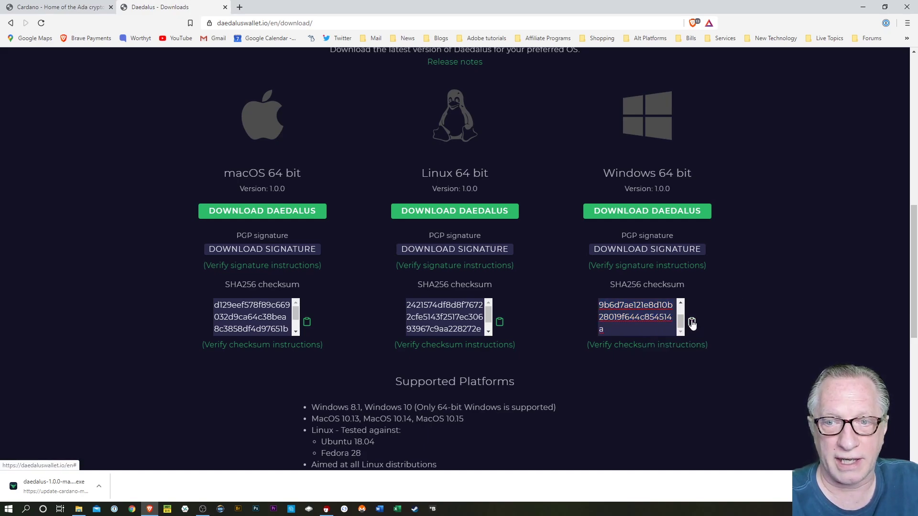
pyautogui.click(692, 324)
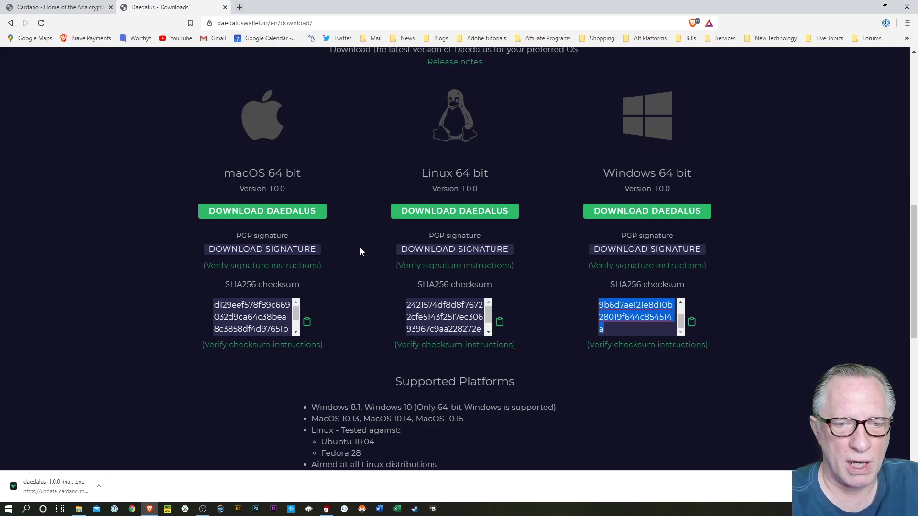
pyautogui.click(168, 508)
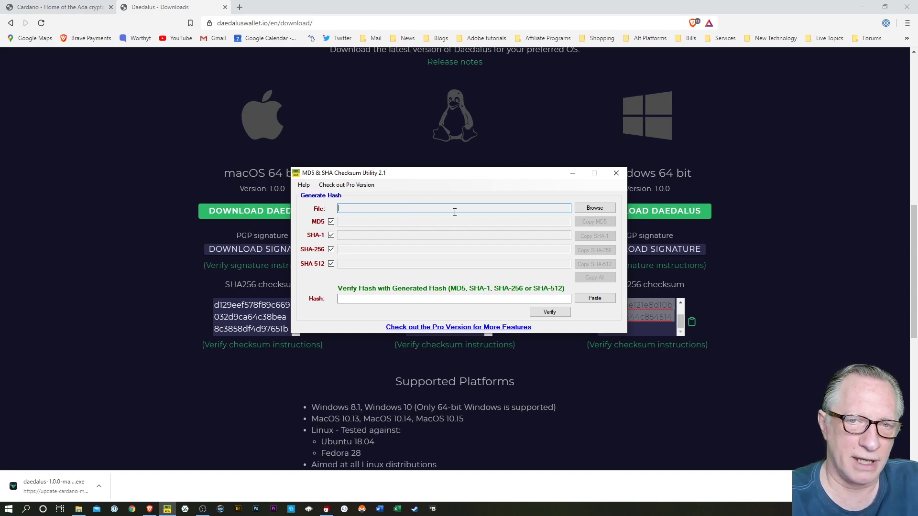
# - Load daedalus-1.0.0-mainnet-12660 into the checksum utility to generate its hashes
pyautogui.click(594, 208)
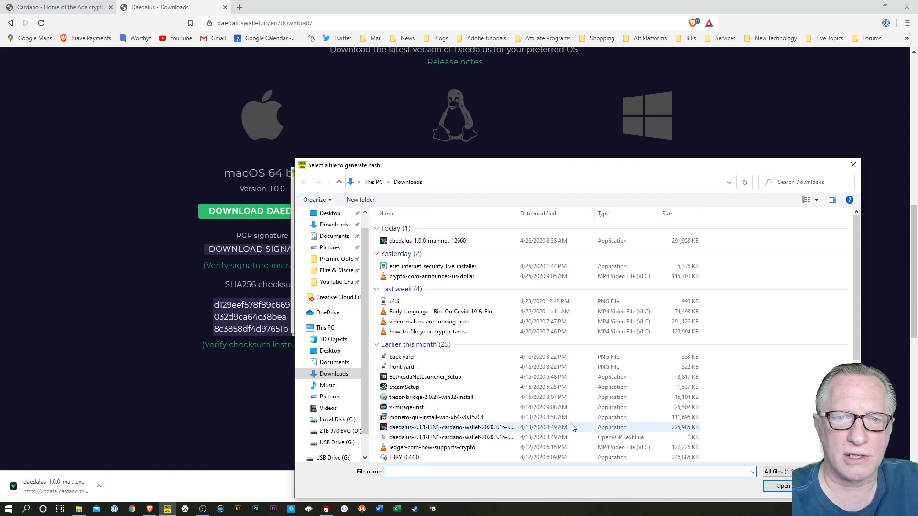
pyautogui.click(421, 241)
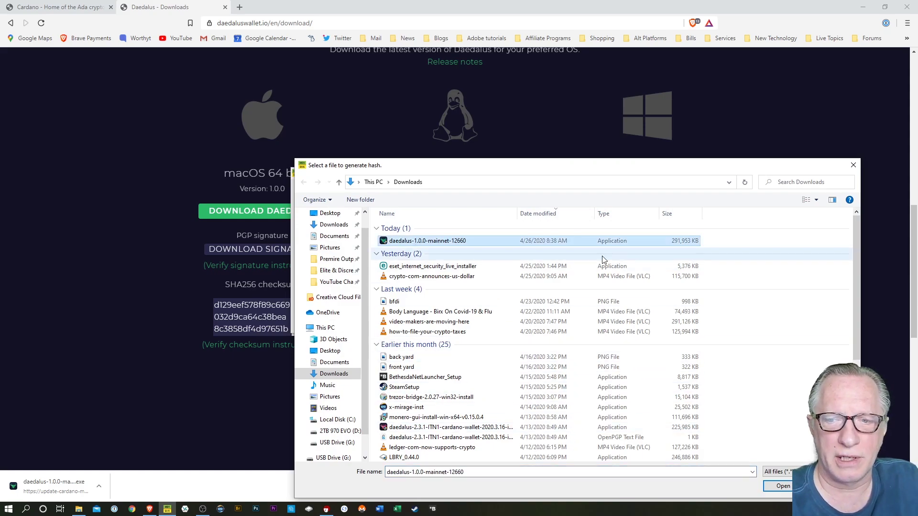
pyautogui.click(782, 486)
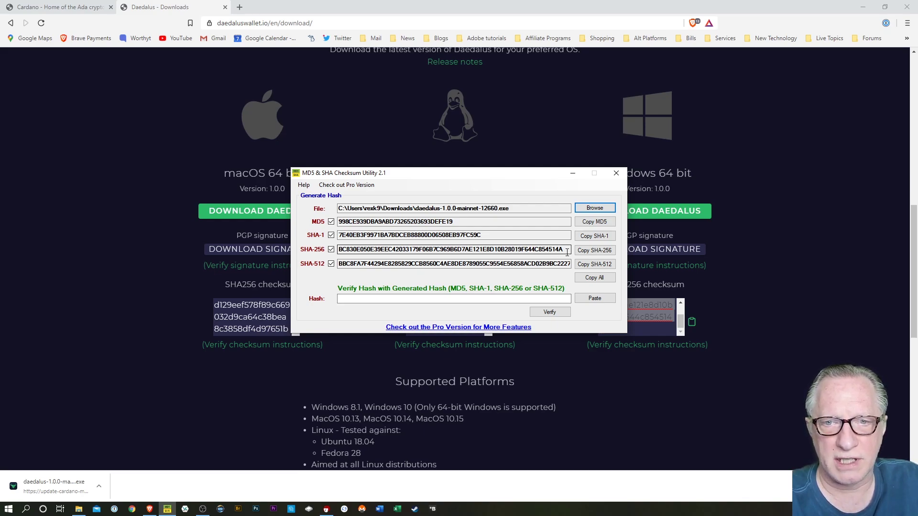
# - Paste the Windows checksum into Hash, verify the SHA-256 match, and close the utility
pyautogui.click(354, 299)
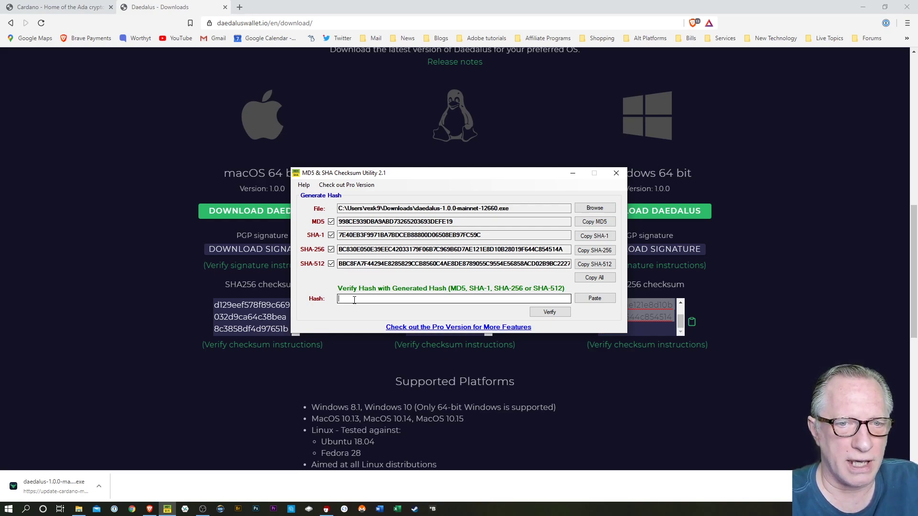
pyautogui.rightClick(353, 299)
pyautogui.click(373, 338)
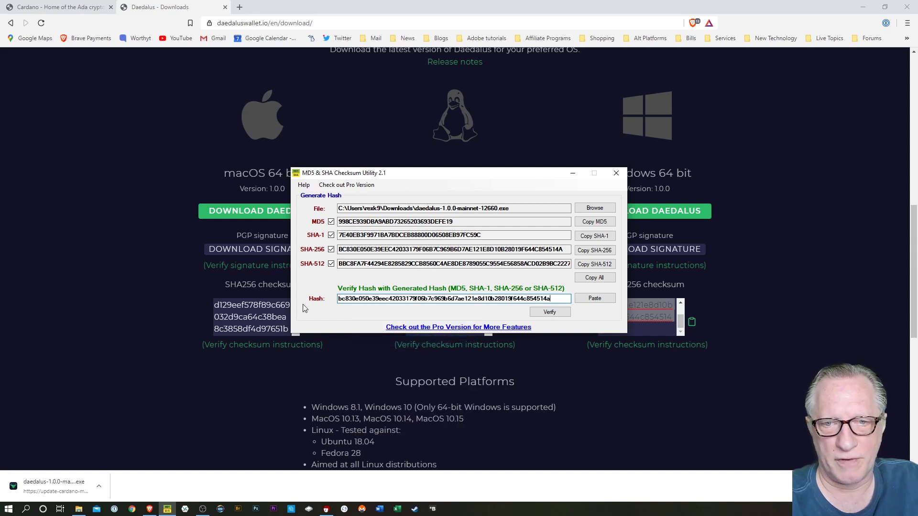
pyautogui.click(551, 315)
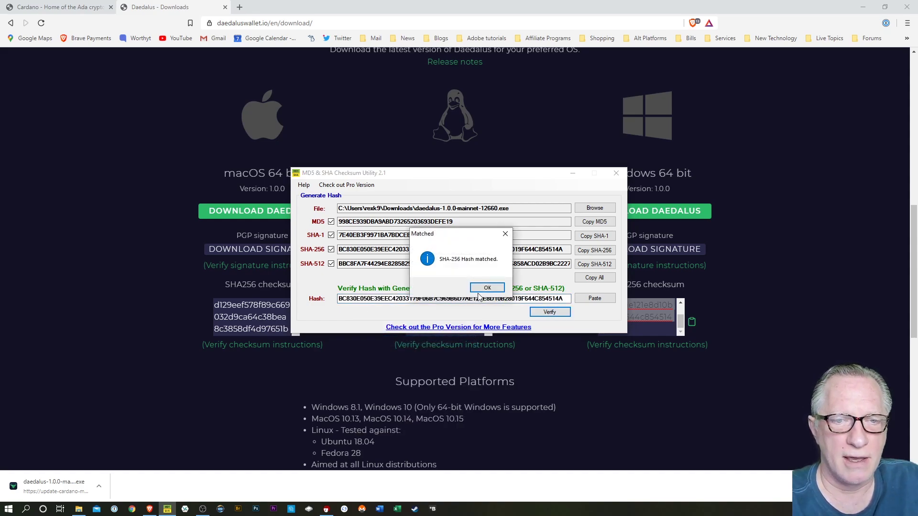
pyautogui.click(487, 289)
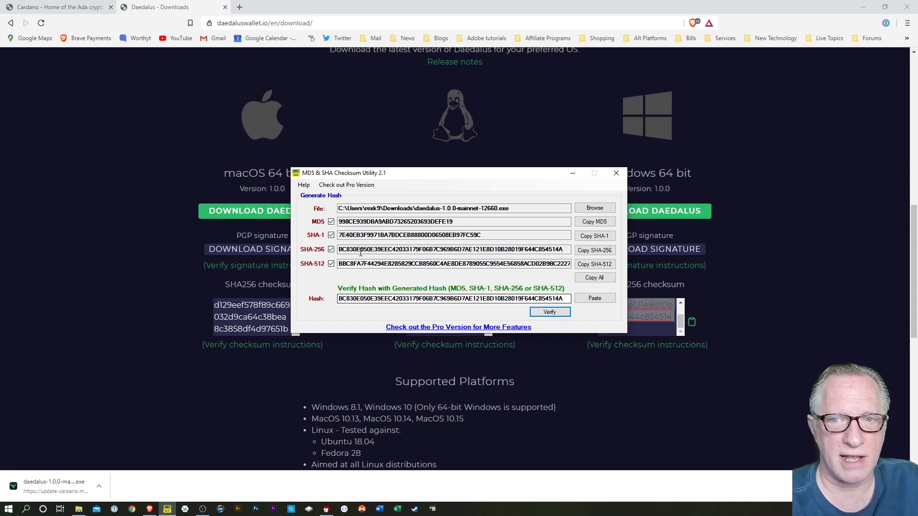
pyautogui.click(616, 174)
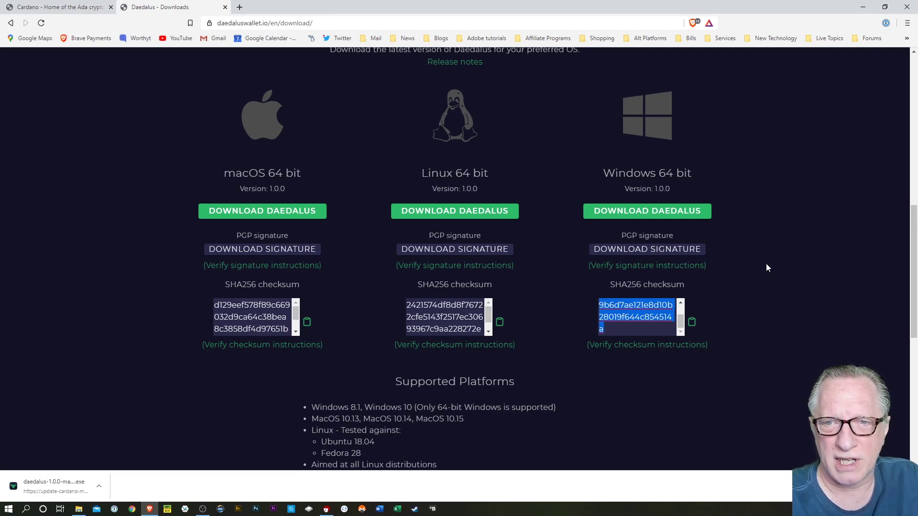
# - Save the Windows PGP signature file to Downloads, then bring up and reposition Kleopatra
pyautogui.click(650, 251)
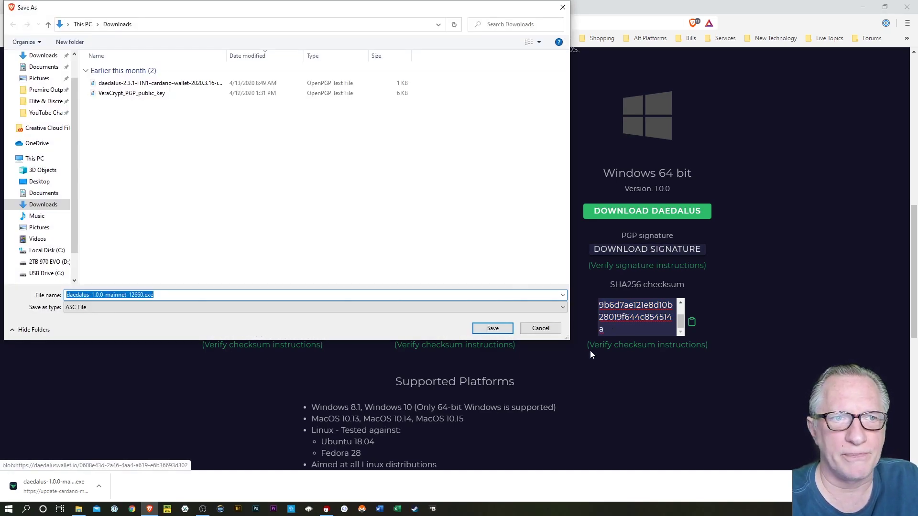
pyautogui.click(491, 329)
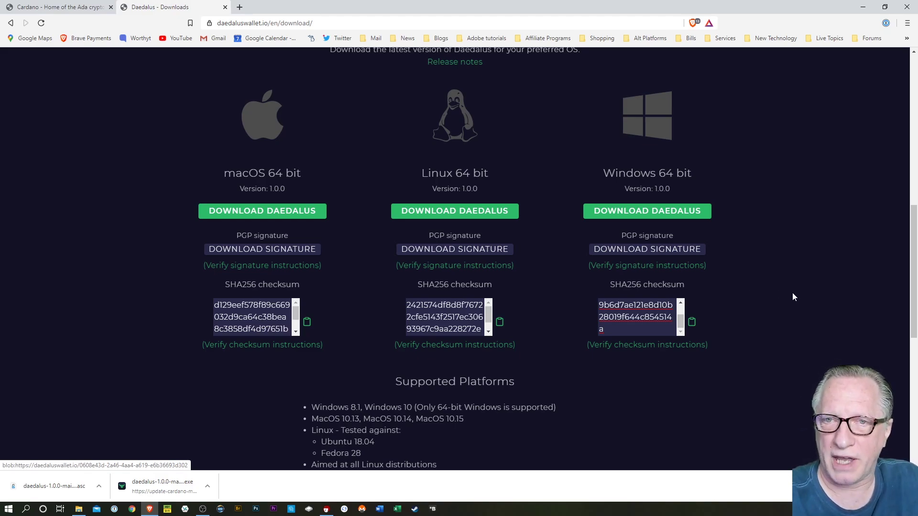
pyautogui.click(326, 509)
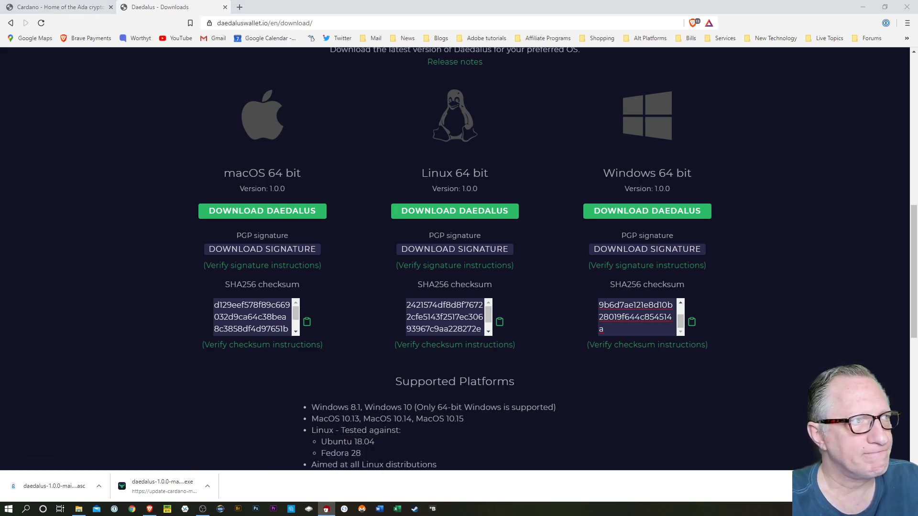
pyautogui.moveTo(29, 82); pyautogui.dragTo(412, 80)
pyautogui.click(863, 7)
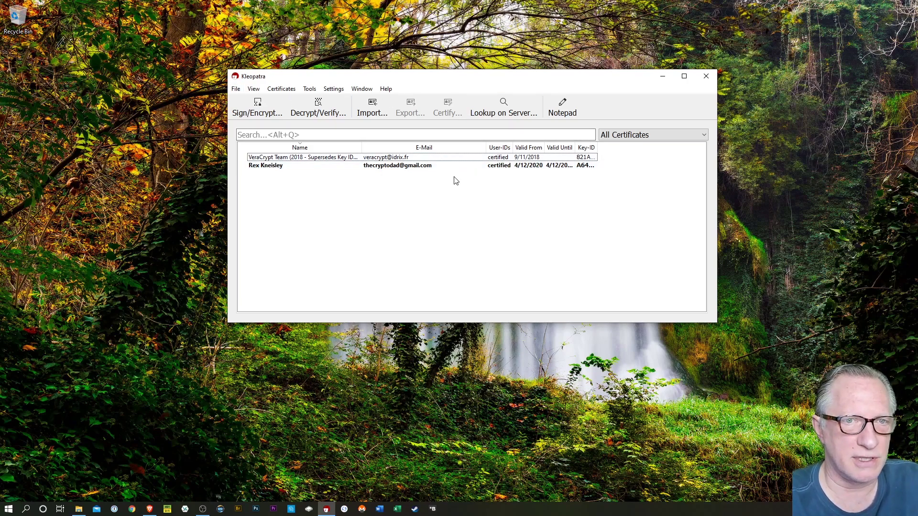
pyautogui.click(236, 89)
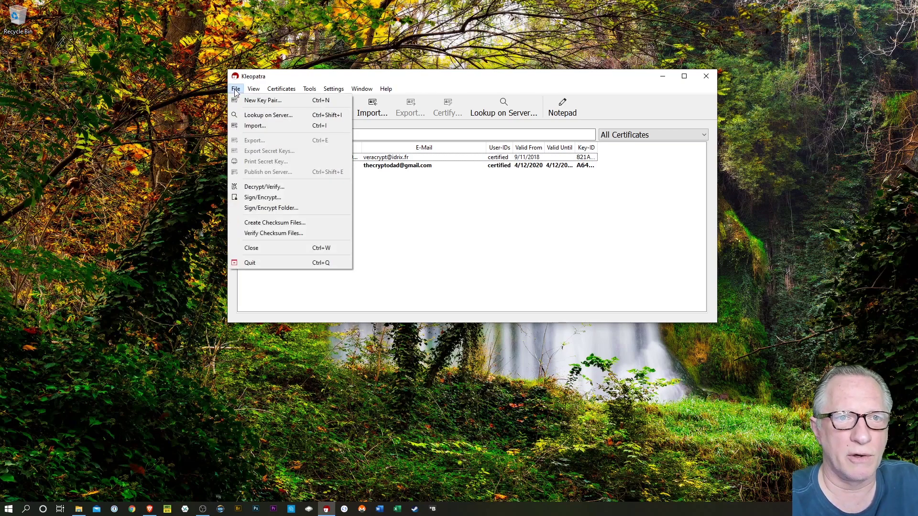
pyautogui.click(261, 98)
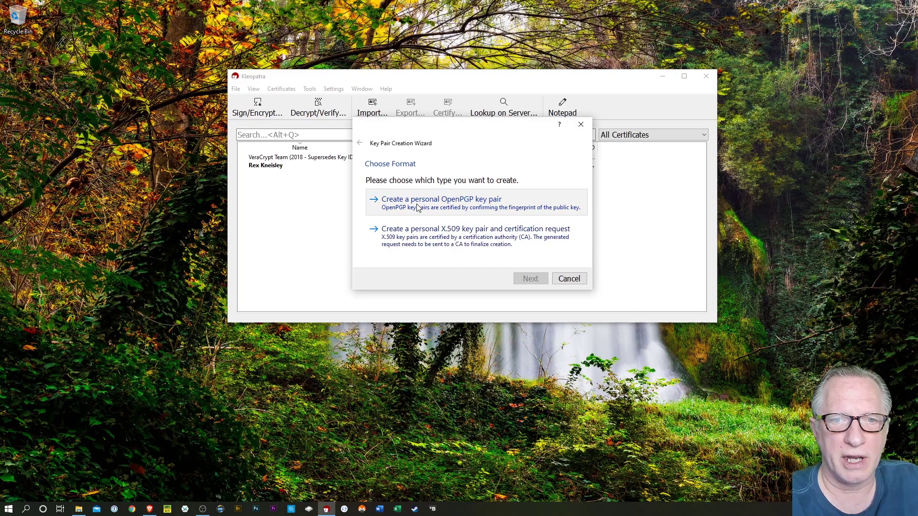
pyautogui.click(419, 206)
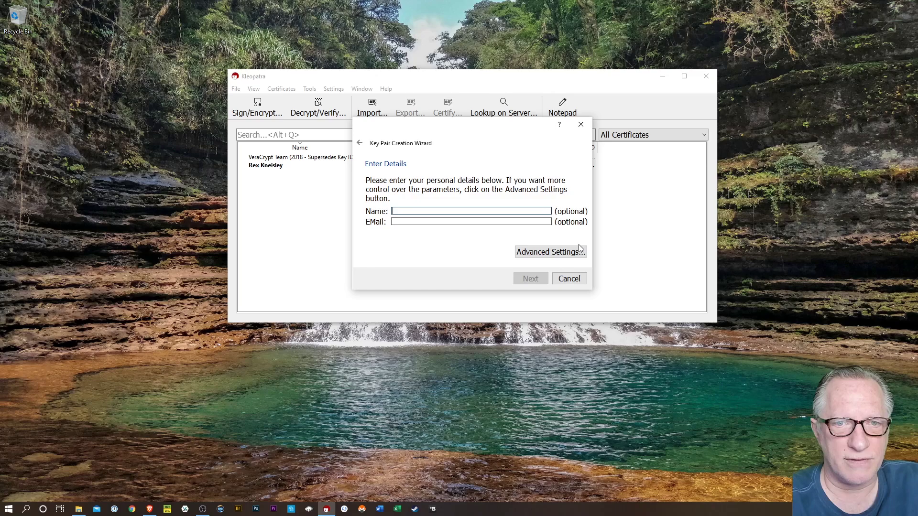
pyautogui.click(569, 279)
pyautogui.click(275, 167)
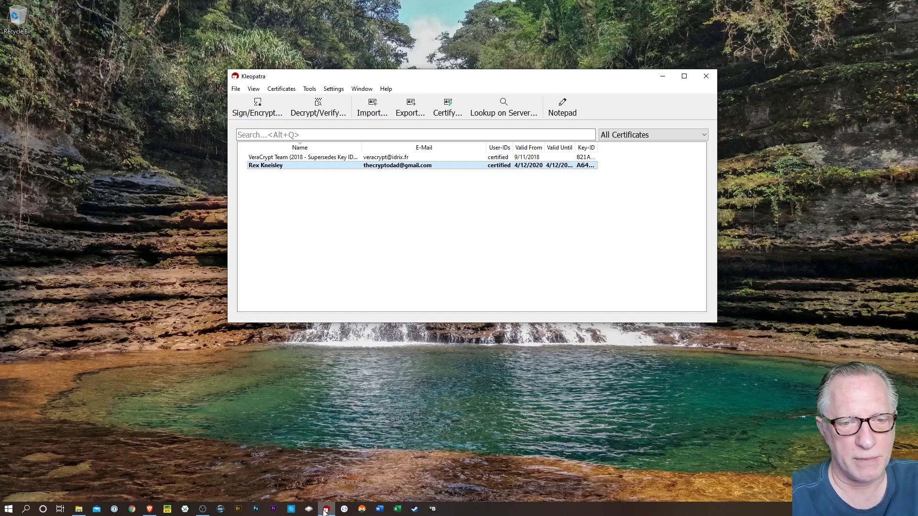
# - In the Windows verification instructions, copy the IOHK signing key's e-mail address from step 5
pyautogui.click(150, 510)
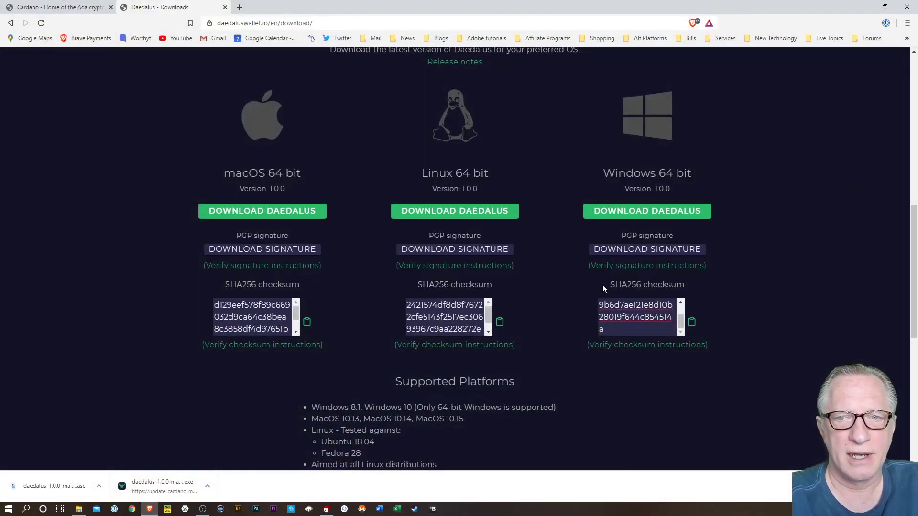
pyautogui.click(646, 267)
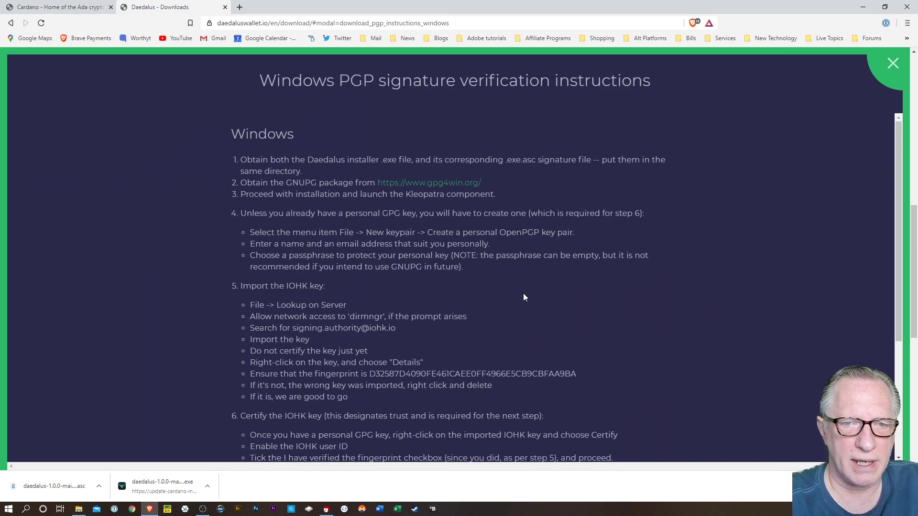
pyautogui.scroll(-2, 524, 297)
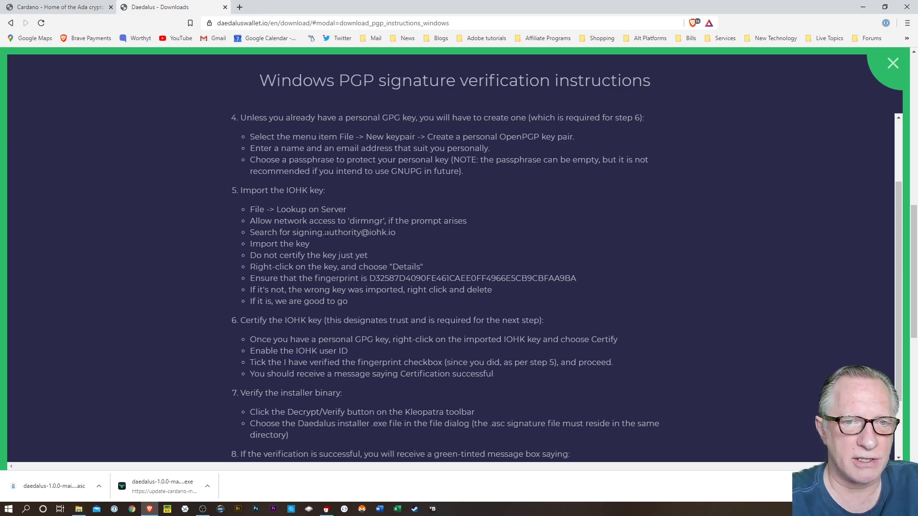
pyautogui.moveTo(326, 233); pyautogui.dragTo(396, 233)
pyautogui.rightClick(382, 234)
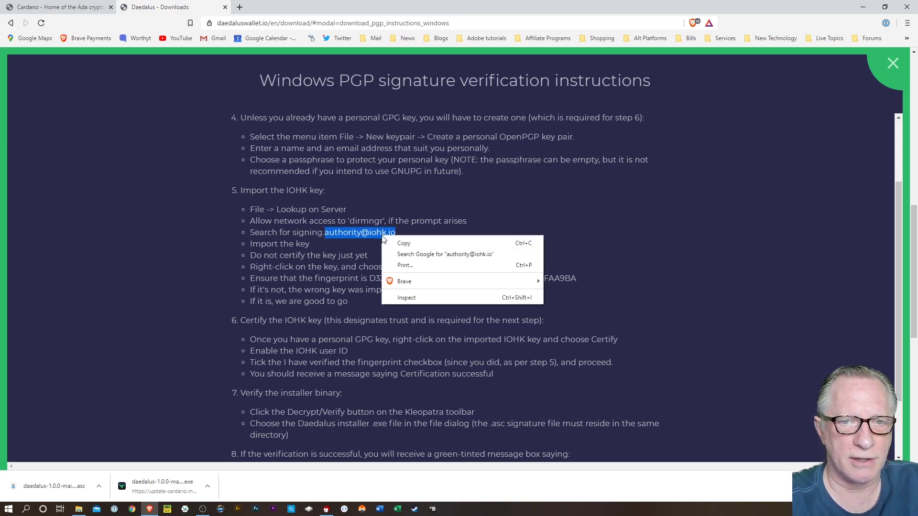
pyautogui.click(402, 240)
# - Search the key server for the copied address and view IOHK Signing Authority's certificate details
pyautogui.hotkey('alt', 'Tab')
pyautogui.click(235, 89)
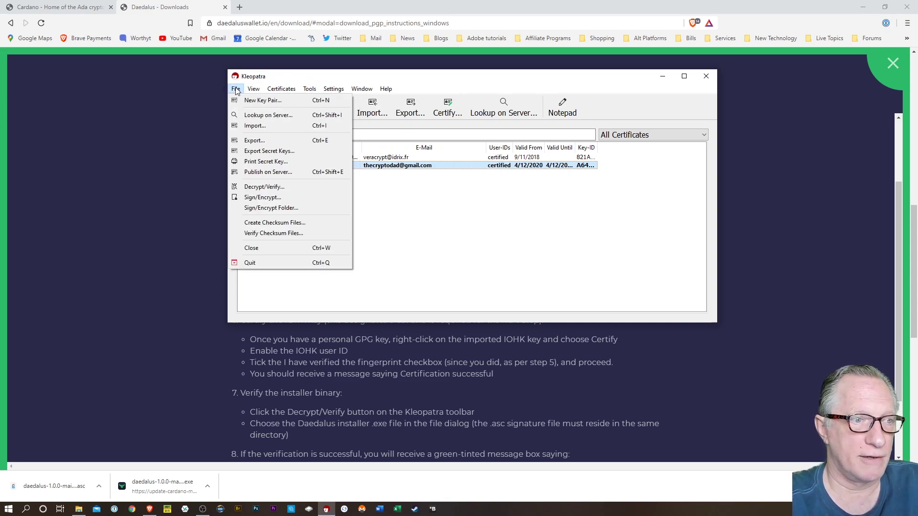
pyautogui.click(258, 115)
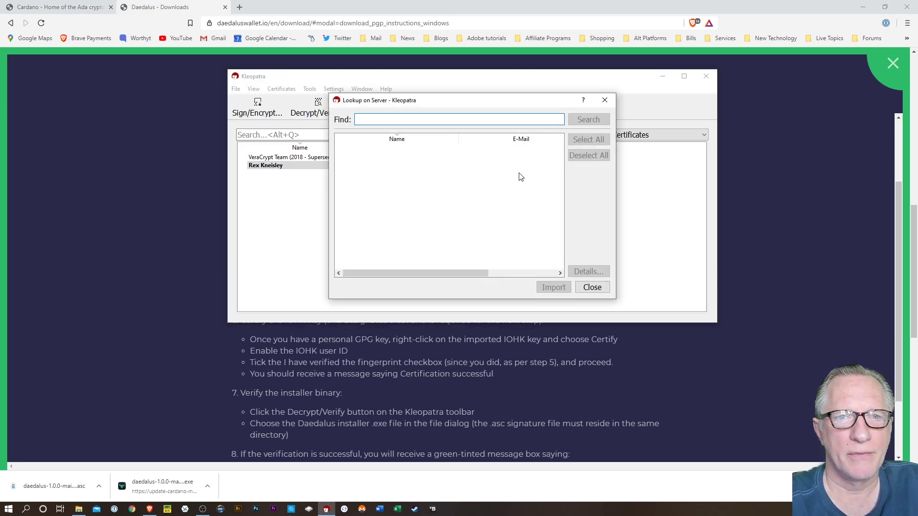
pyautogui.rightClick(365, 123)
pyautogui.click(397, 176)
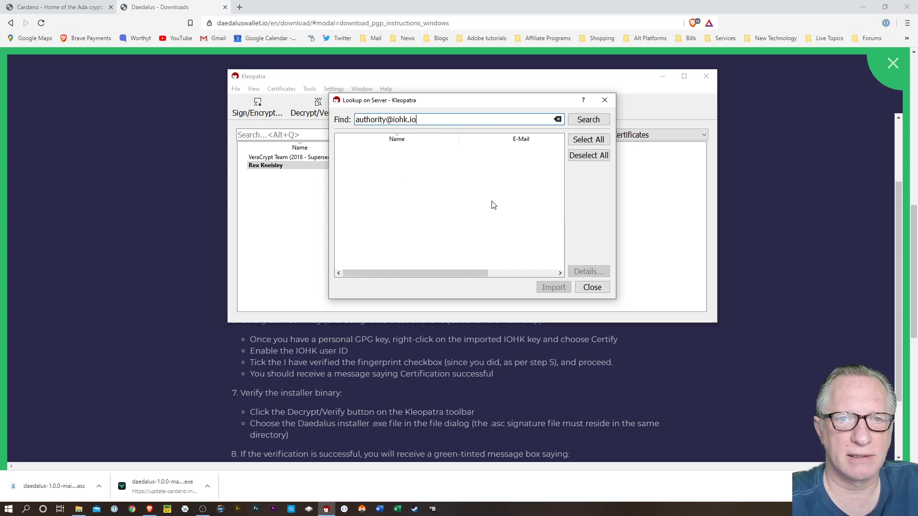
pyautogui.click(593, 122)
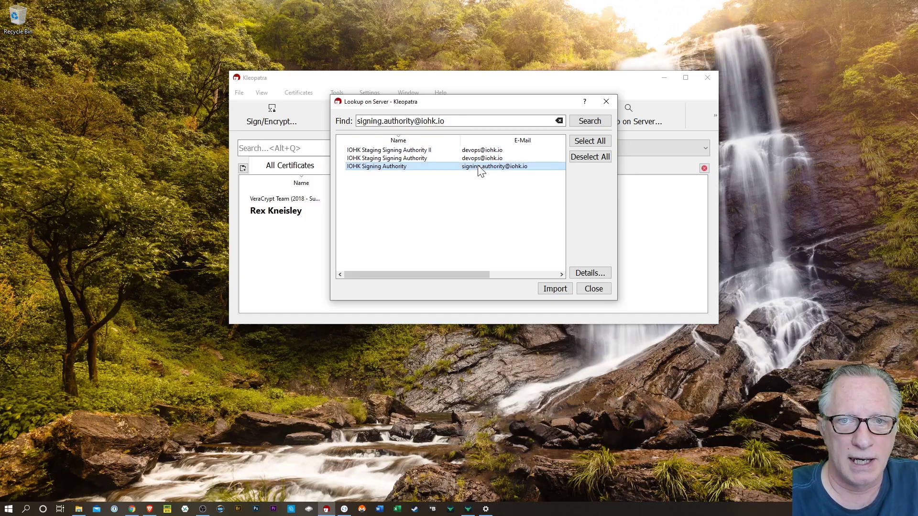
pyautogui.click(474, 169)
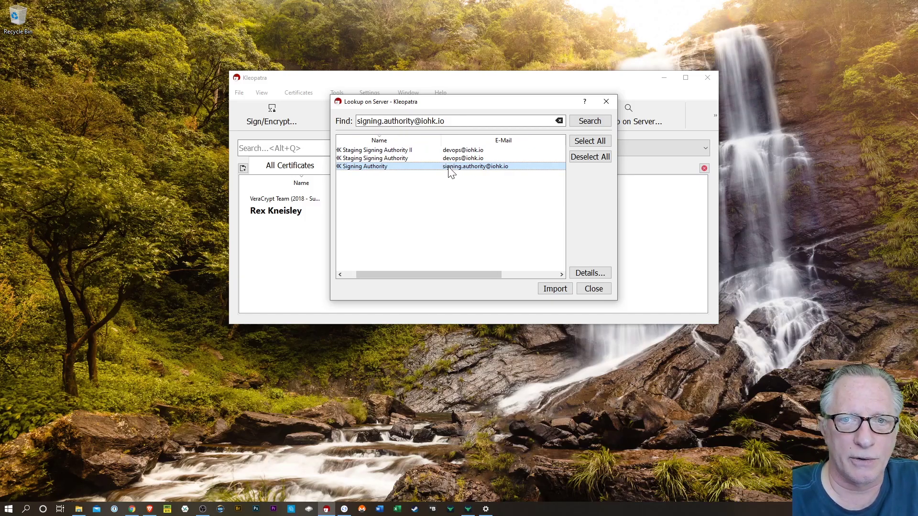
pyautogui.click(589, 273)
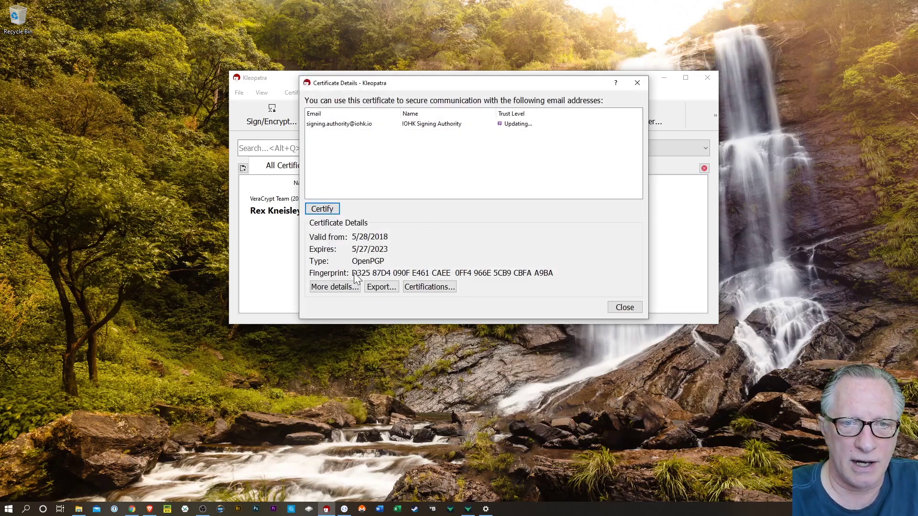
# - Compare the published IOHK fingerprint with Kleopatra's, then close Certificate Details
pyautogui.click(150, 509)
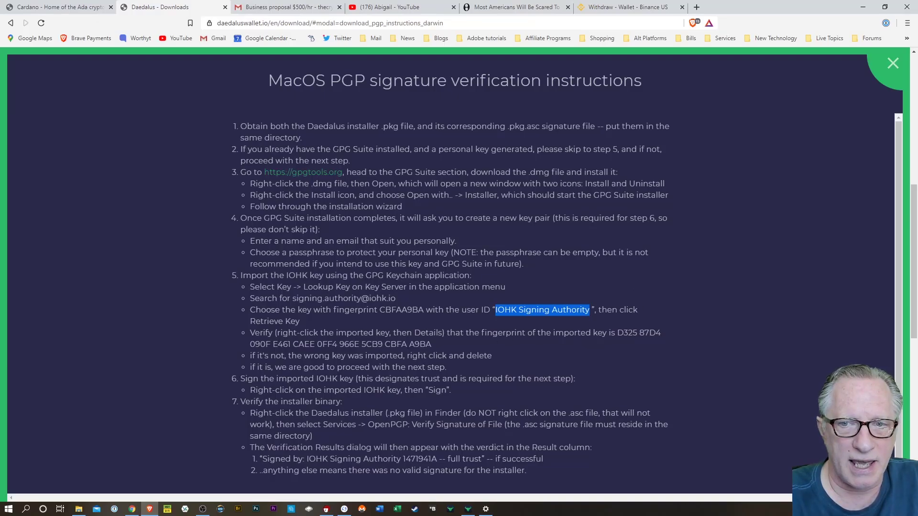
pyautogui.moveTo(624, 333); pyautogui.dragTo(439, 349)
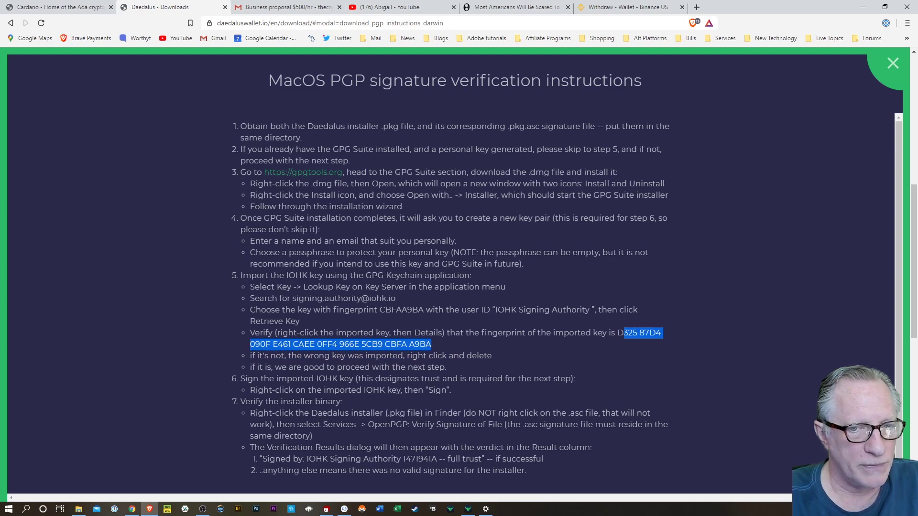
pyautogui.click(468, 510)
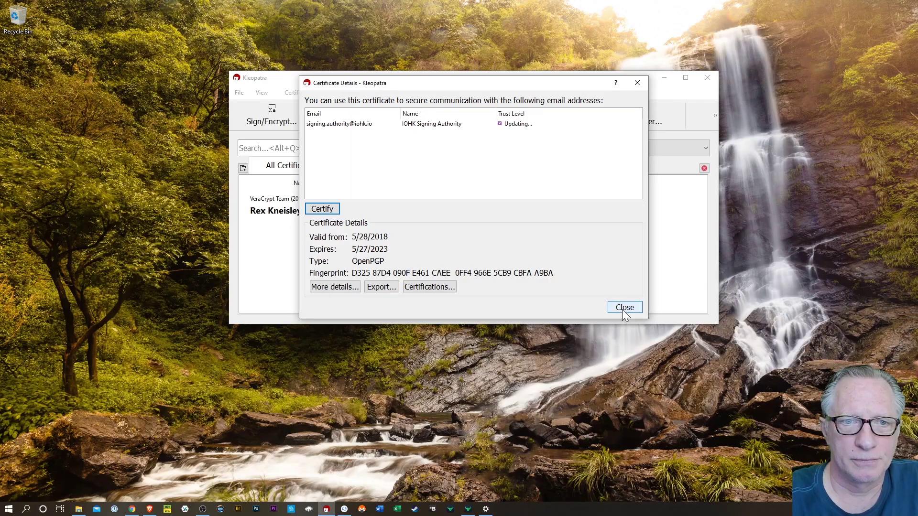
pyautogui.click(623, 307)
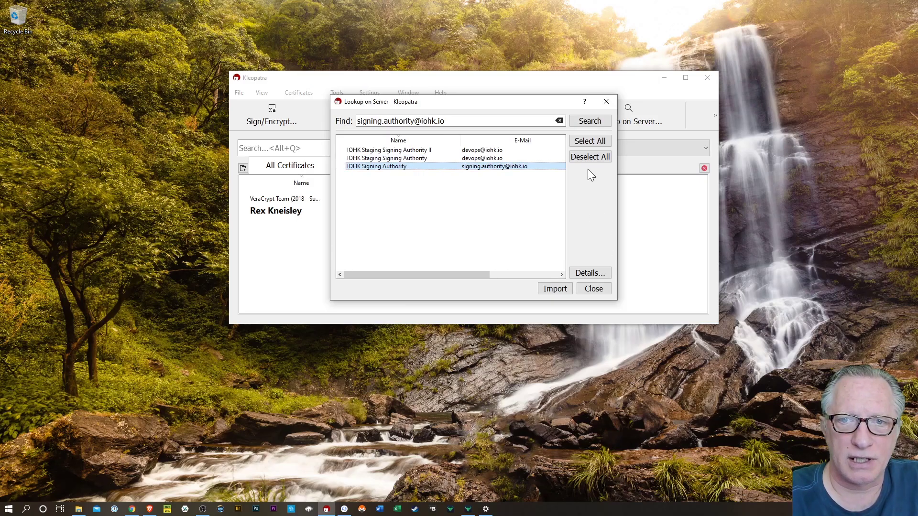
# - Import IOHK Signing Authority and certify it using your personal key's passphrase
pyautogui.click(554, 289)
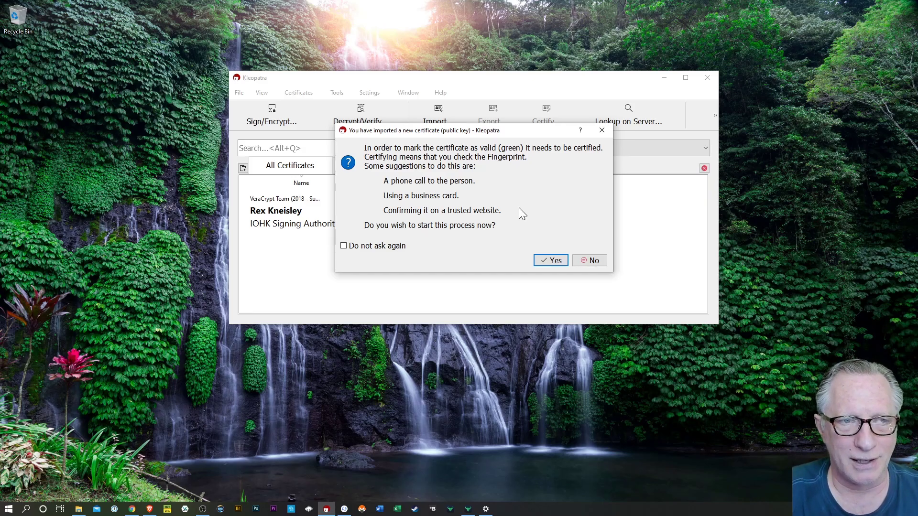
pyautogui.click(553, 262)
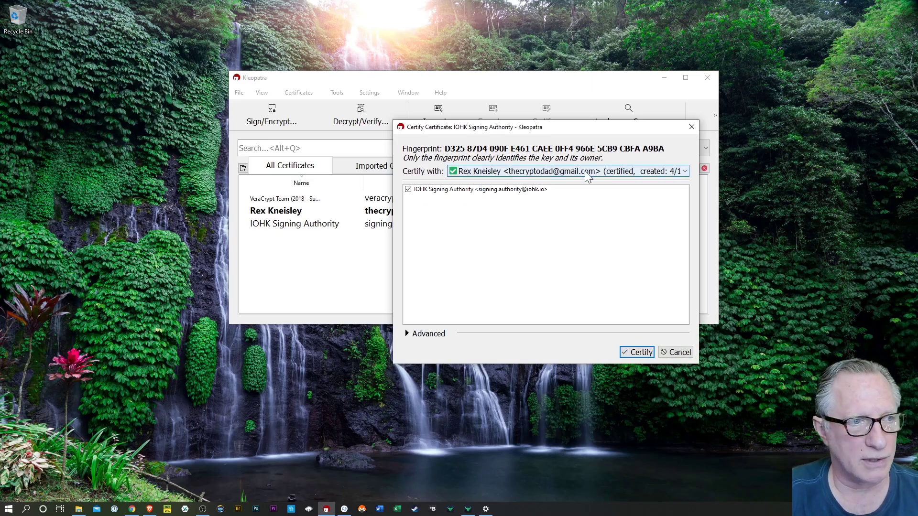
pyautogui.click(640, 354)
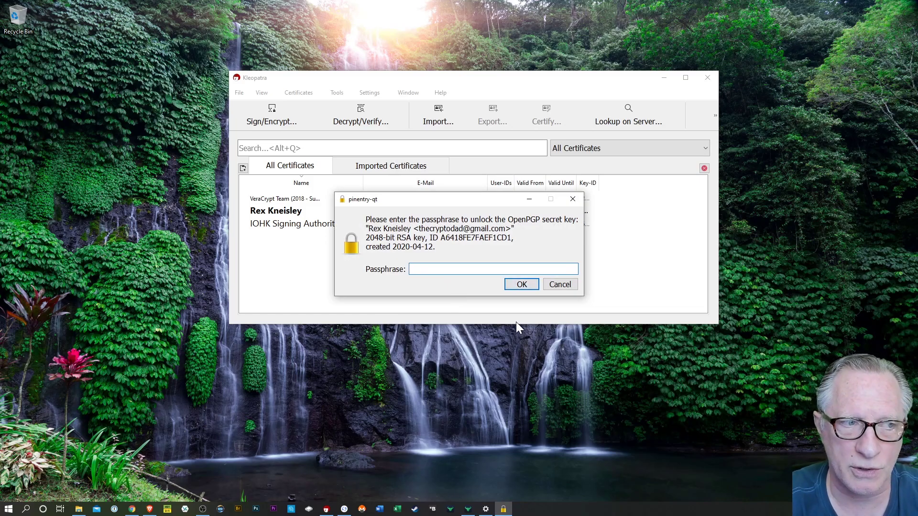
pyautogui.write('***********')
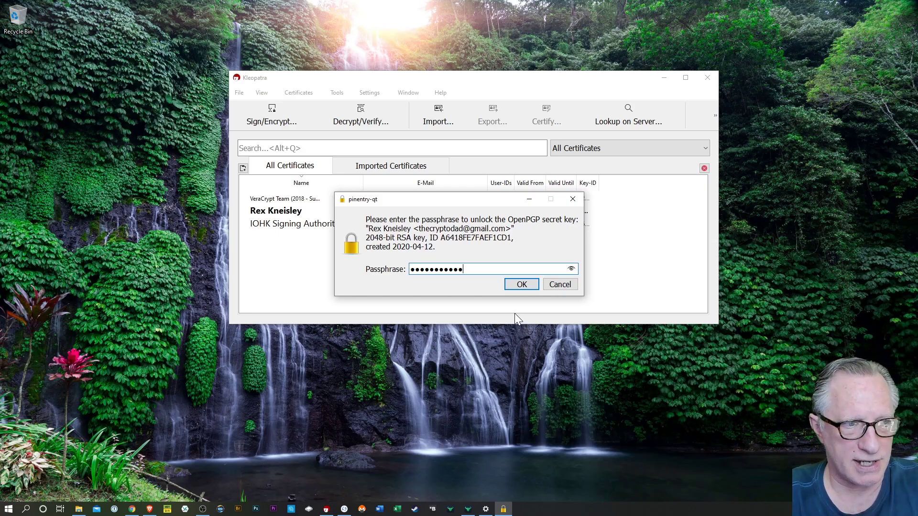
pyautogui.click(515, 287)
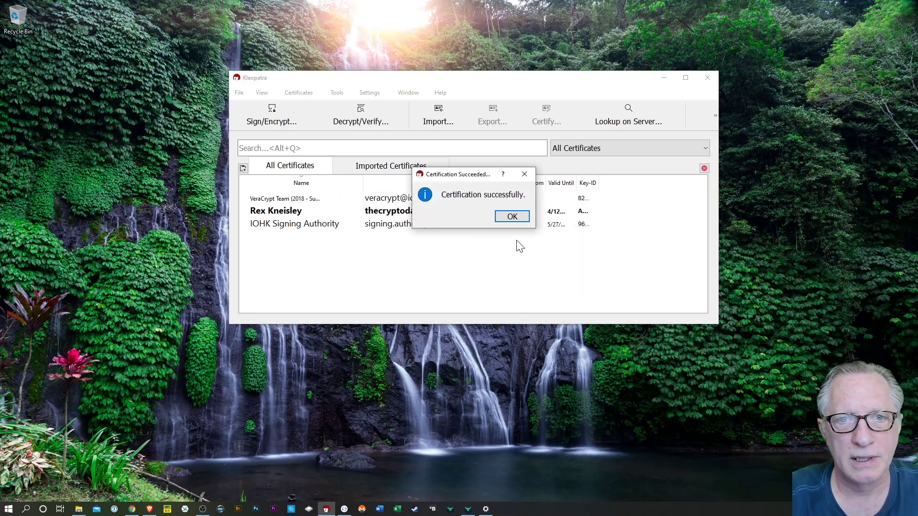
pyautogui.click(501, 219)
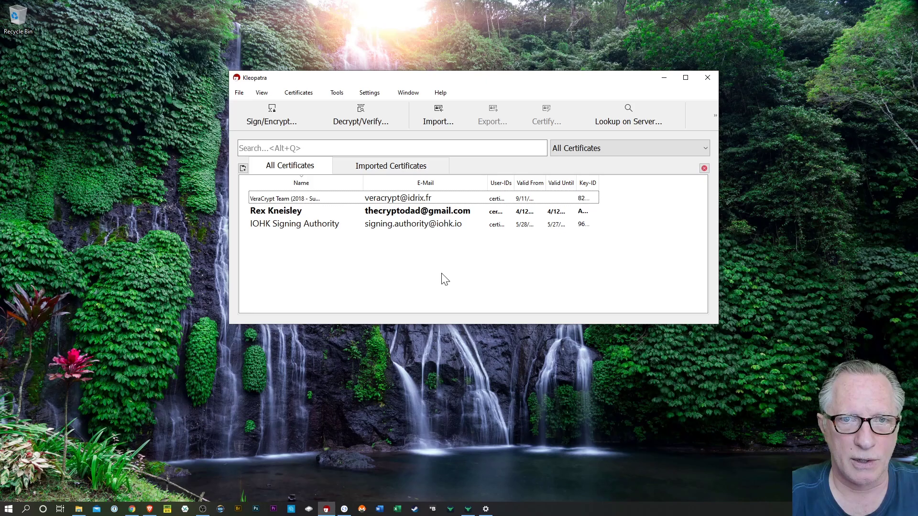
# - Verify the daedalus-1.0.0-mainnet-12660 installer's signature in Kleopatra and close the valid result
pyautogui.click(369, 118)
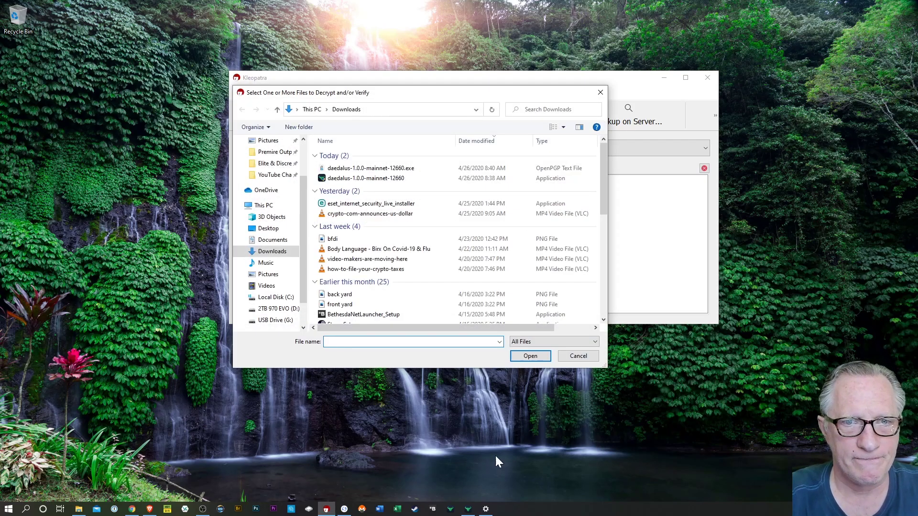
pyautogui.click(357, 178)
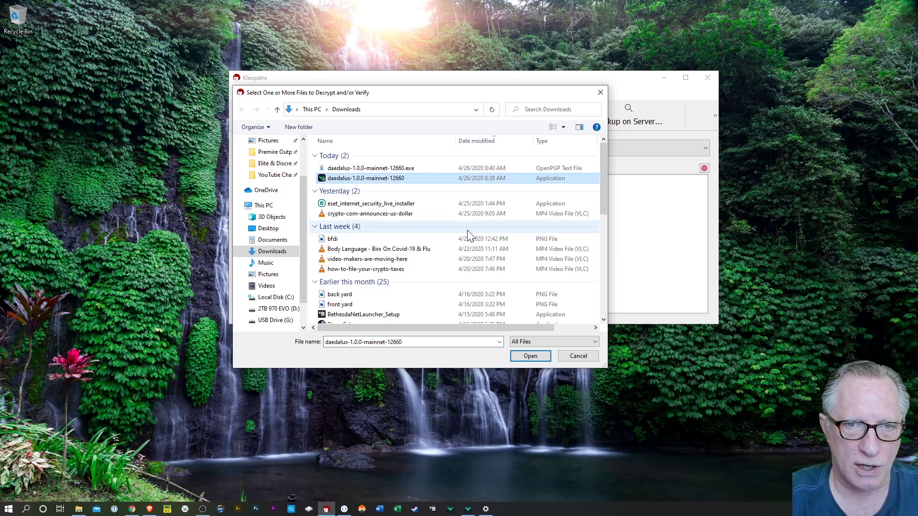
pyautogui.click(529, 356)
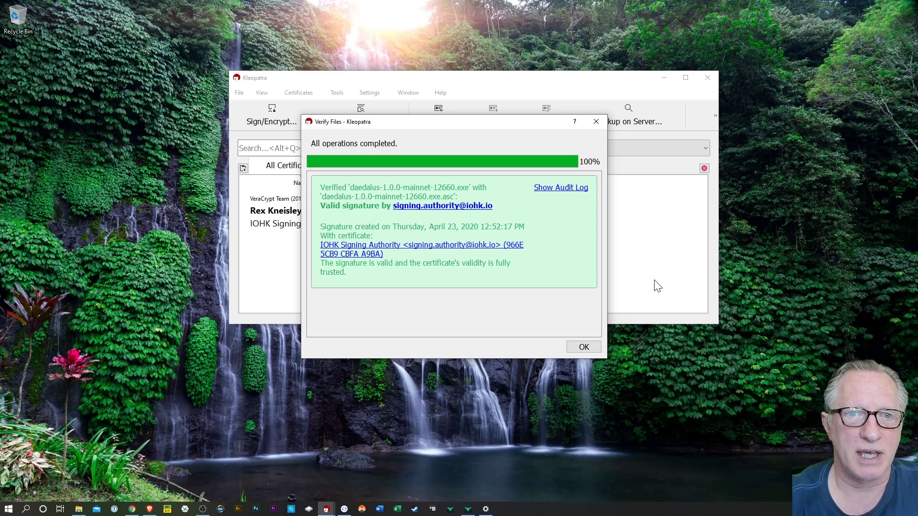
pyautogui.click(582, 349)
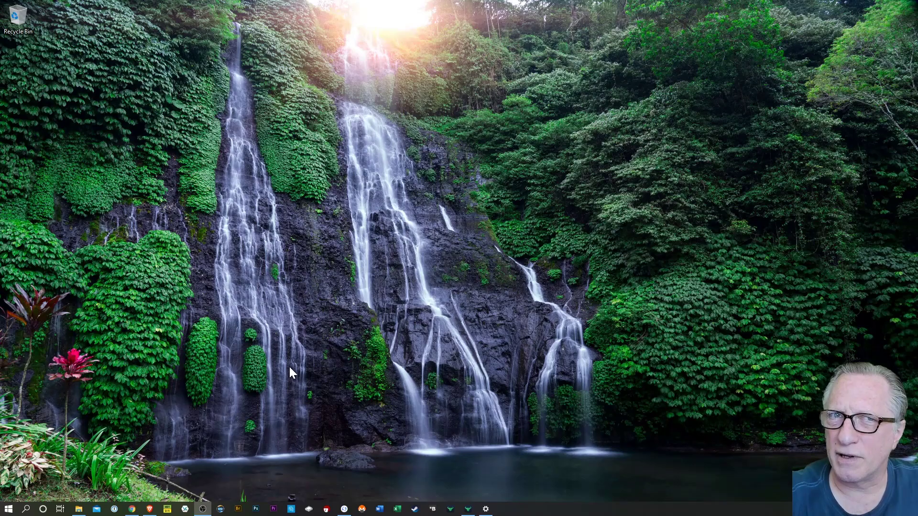
# - Bring Brave forward and close the macOS PGP verification instructions modal
pyautogui.click(149, 509)
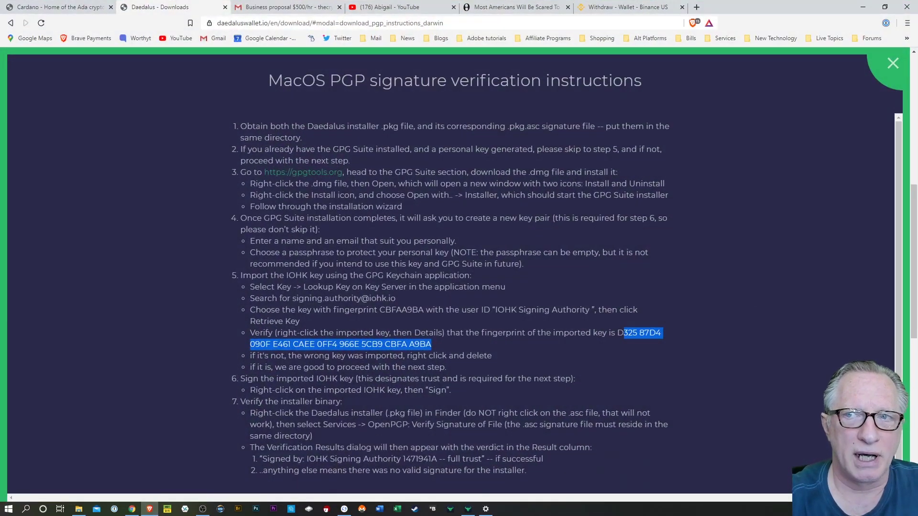
pyautogui.click(892, 62)
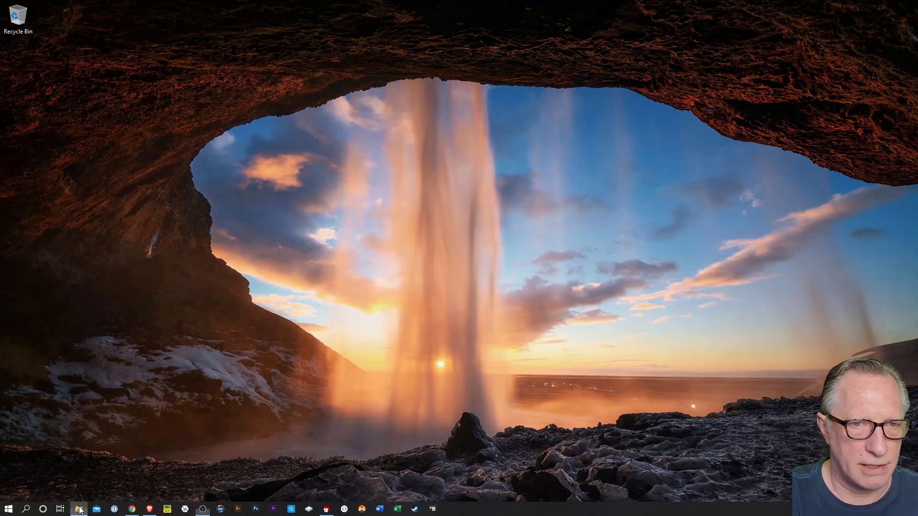
# - Run daedalus-1.0.0-mainnet-12660 from Downloads, installing into C:\Program Files\Daedalus Mainnet, and close the wizard
pyautogui.click(79, 510)
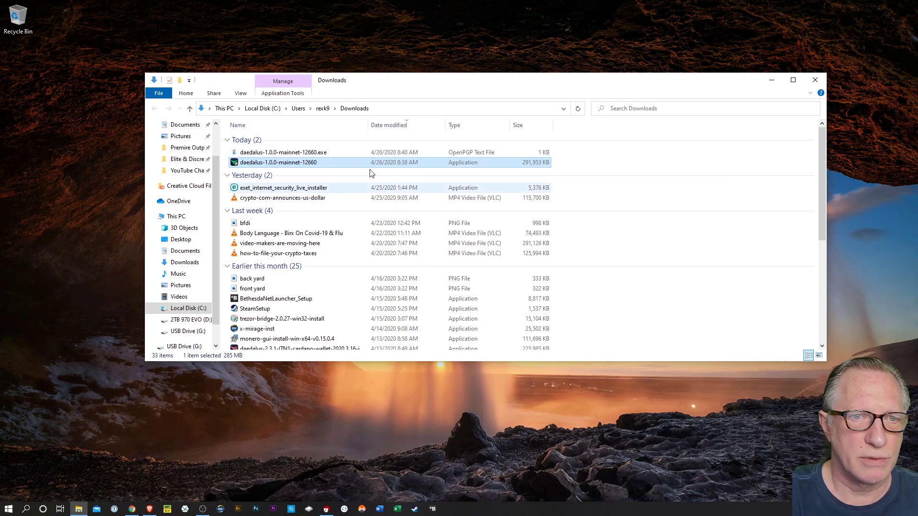
pyautogui.doubleClick(294, 163)
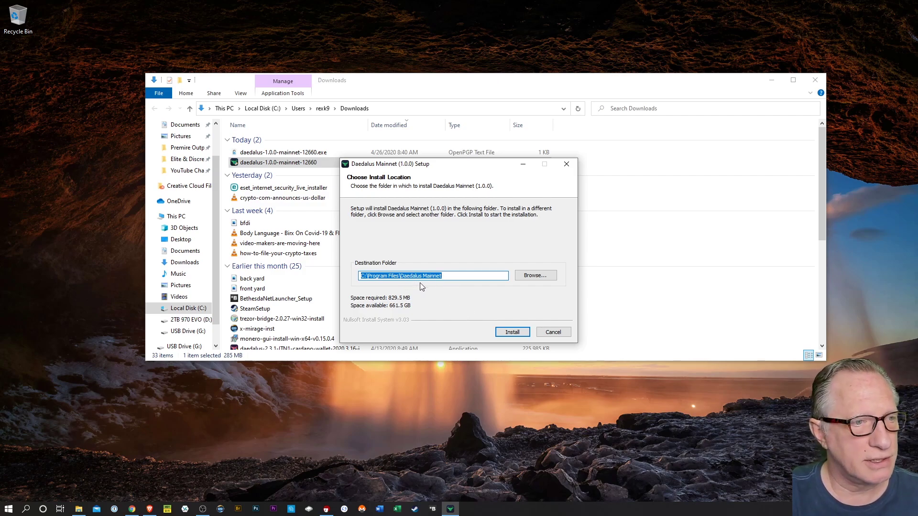
pyautogui.click(511, 331)
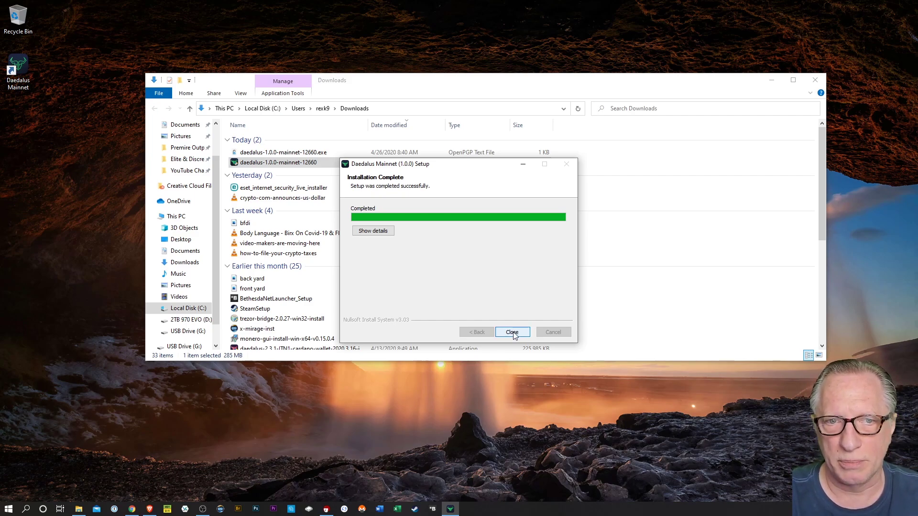
pyautogui.click(512, 332)
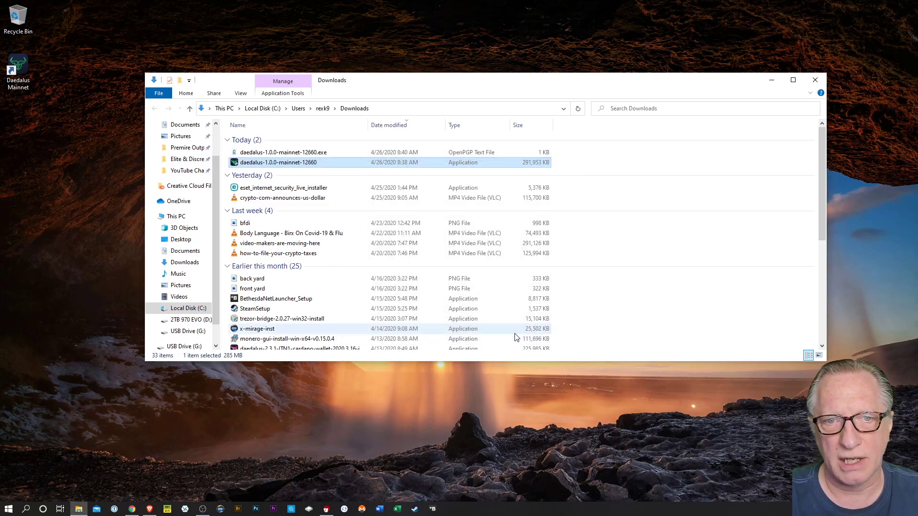
# - Pin the Daedalus Mainnet desktop shortcut to the taskbar
pyautogui.click(771, 81)
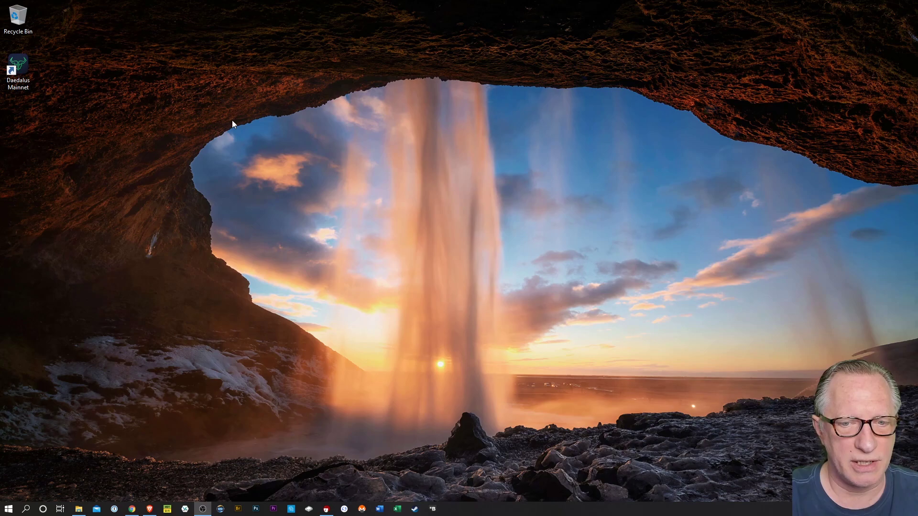
pyautogui.rightClick(21, 67)
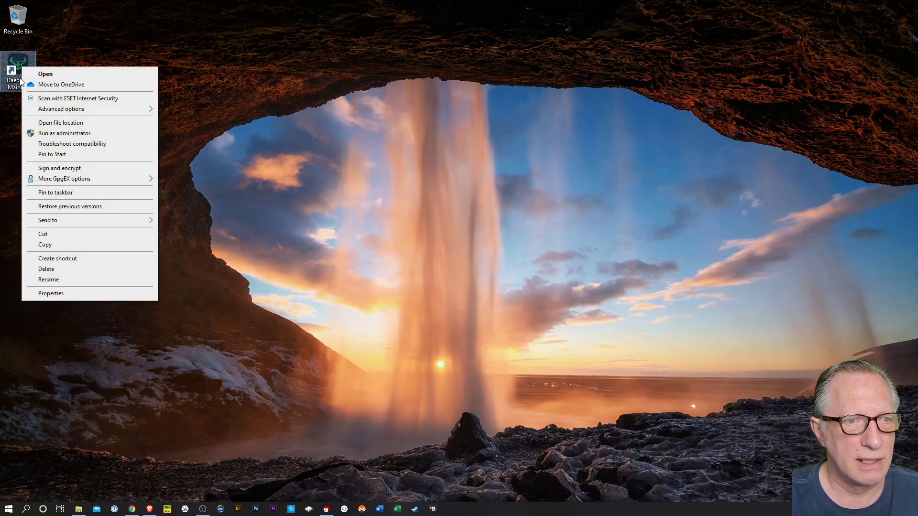
pyautogui.click(85, 193)
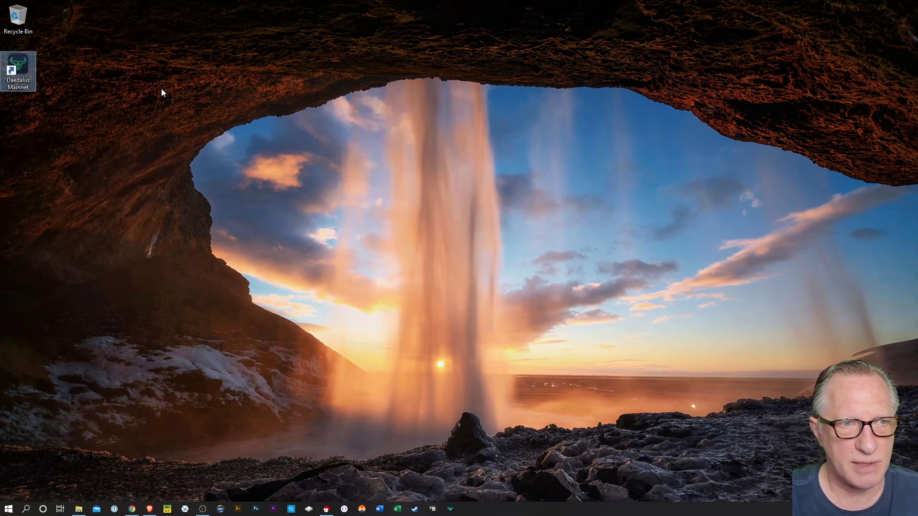
# - Delete the Daedalus Mainnet desktop shortcut and permanently empty the Recycle Bin
pyautogui.rightClick(14, 65)
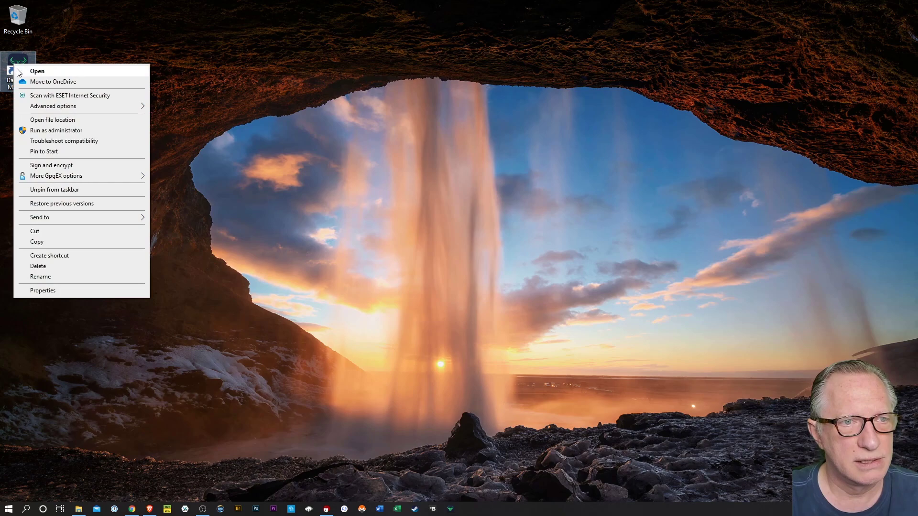
pyautogui.click(68, 268)
pyautogui.rightClick(15, 15)
pyautogui.click(48, 32)
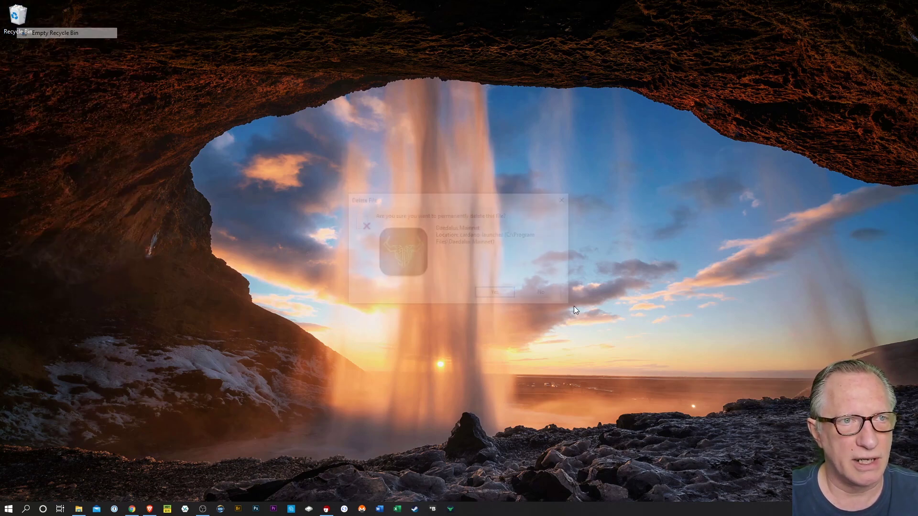
pyautogui.press('Return')
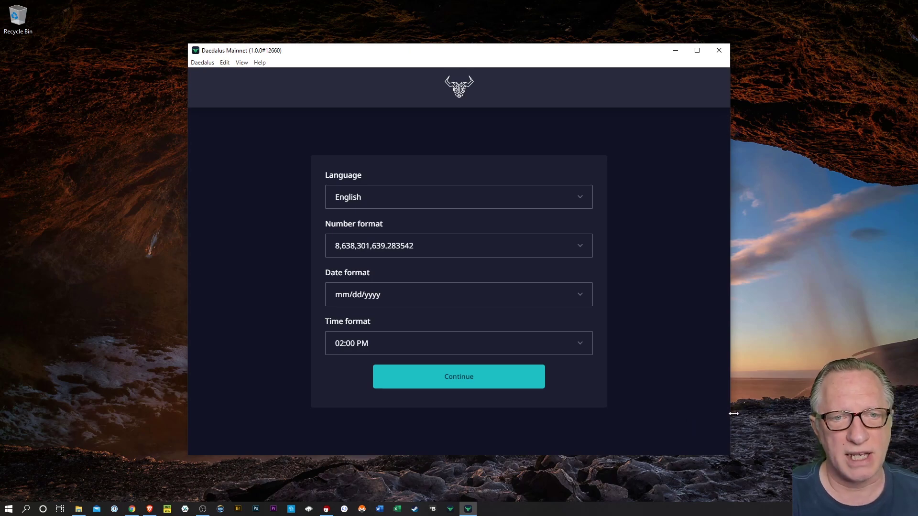
# - Keep English with mm/dd/yyyy and 02:00 PM formats, agree to the terms, then choose Restore
pyautogui.click(455, 381)
pyautogui.scroll(-15, 712, 290)
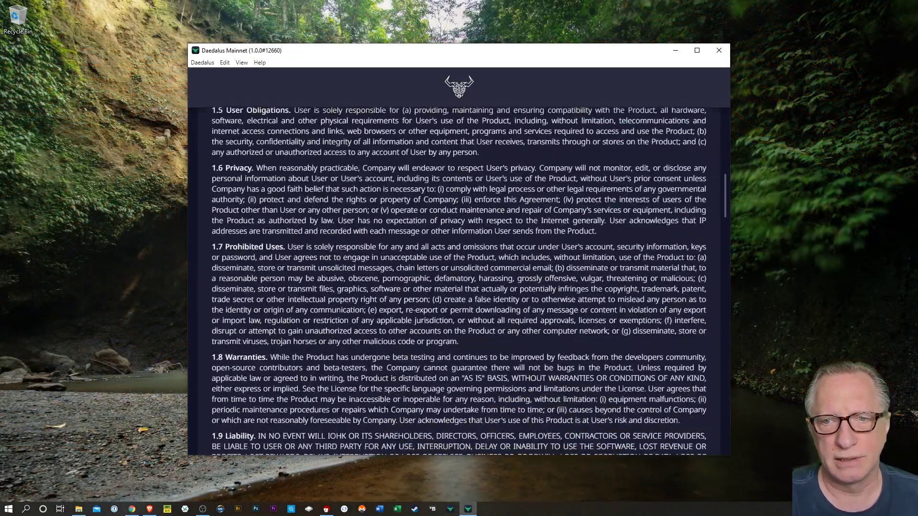
pyautogui.moveTo(727, 237); pyautogui.dragTo(735, 441)
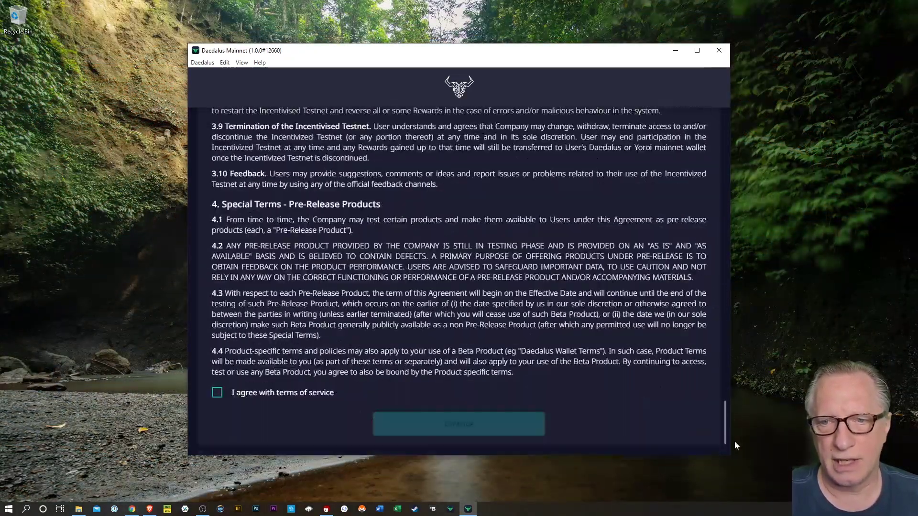
pyautogui.click(223, 393)
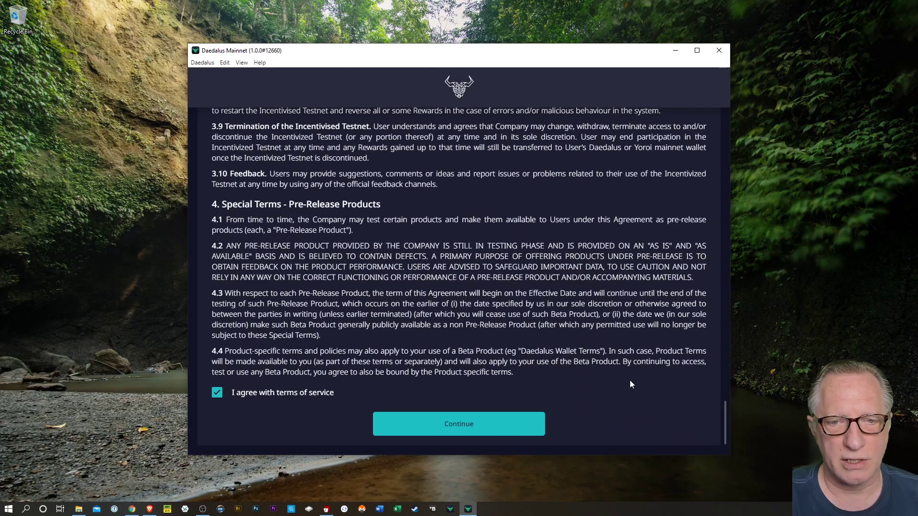
pyautogui.click(461, 423)
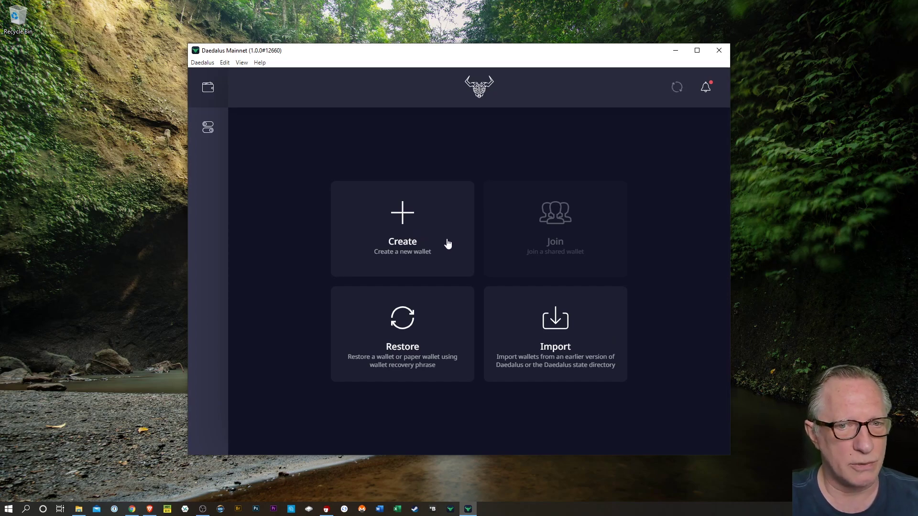
pyautogui.click(409, 324)
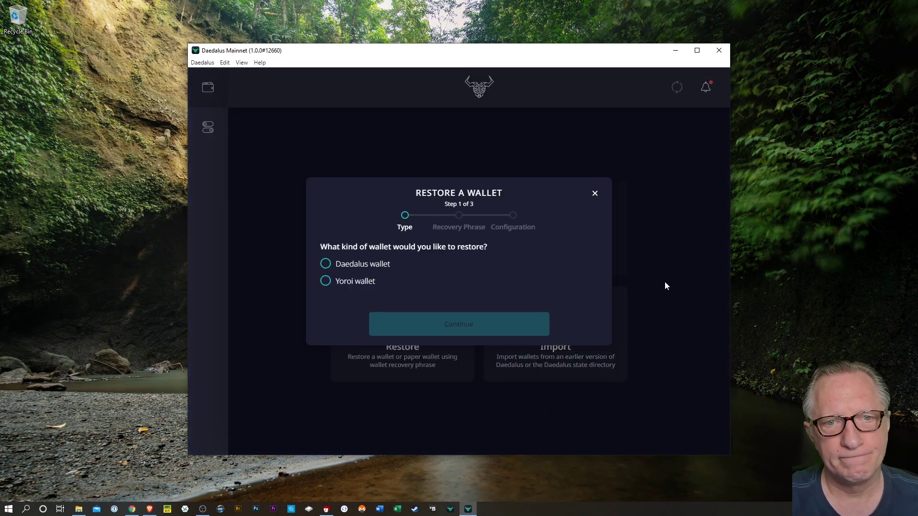
# - Restore a 12-word Daedalus wallet named Storage and begin setting its spending password
pyautogui.click(325, 266)
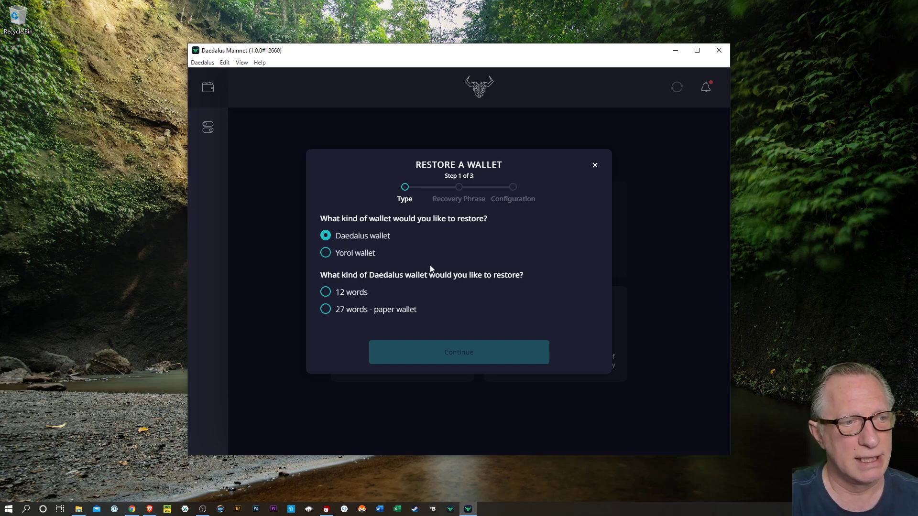
pyautogui.click(325, 292)
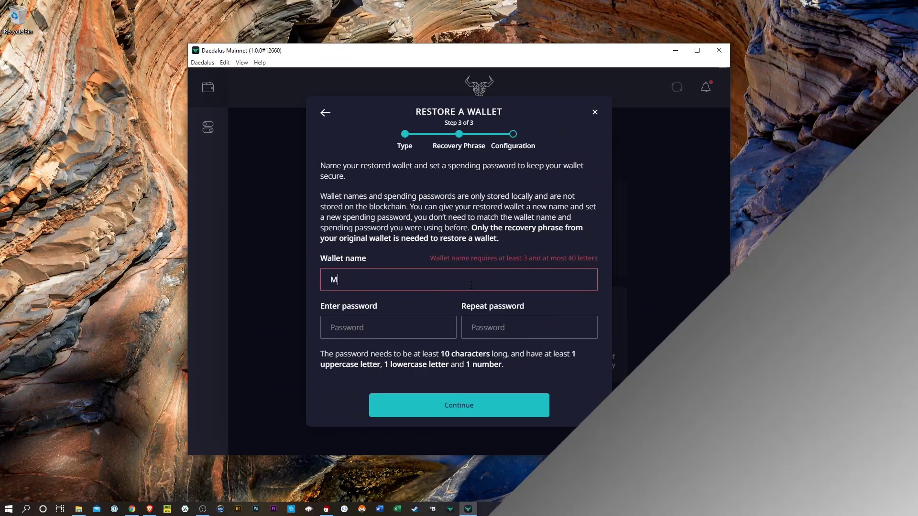
pyautogui.write('ain')
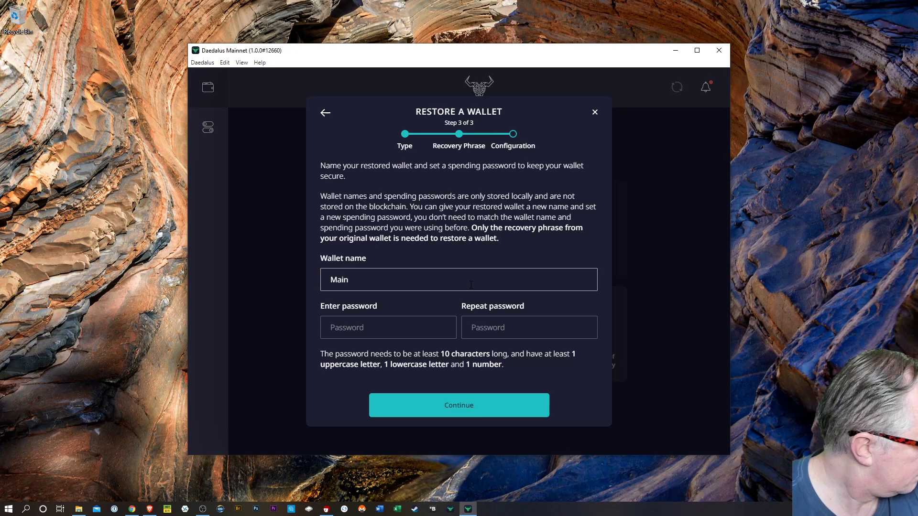
pyautogui.press('BackSpace')
pyautogui.press('BackSpace')
pyautogui.press('BackSpace')
pyautogui.press('BackSpace')
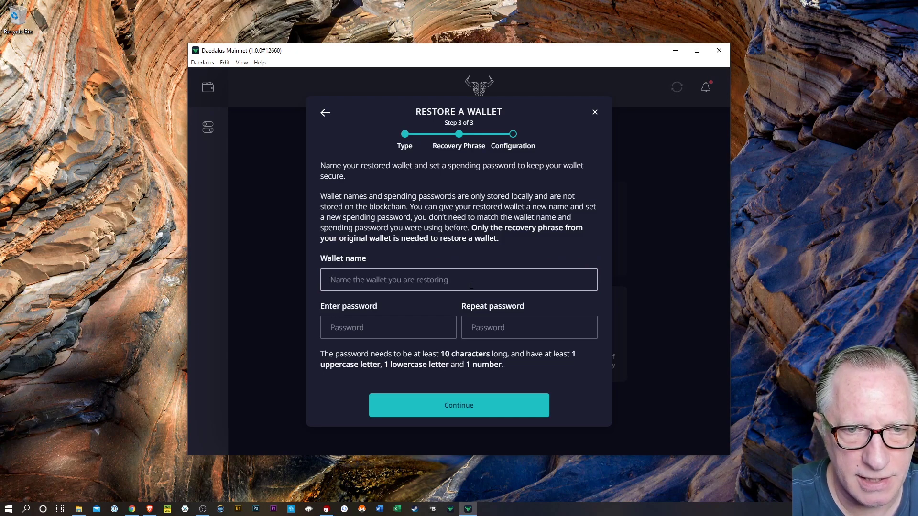
pyautogui.write('Storage')
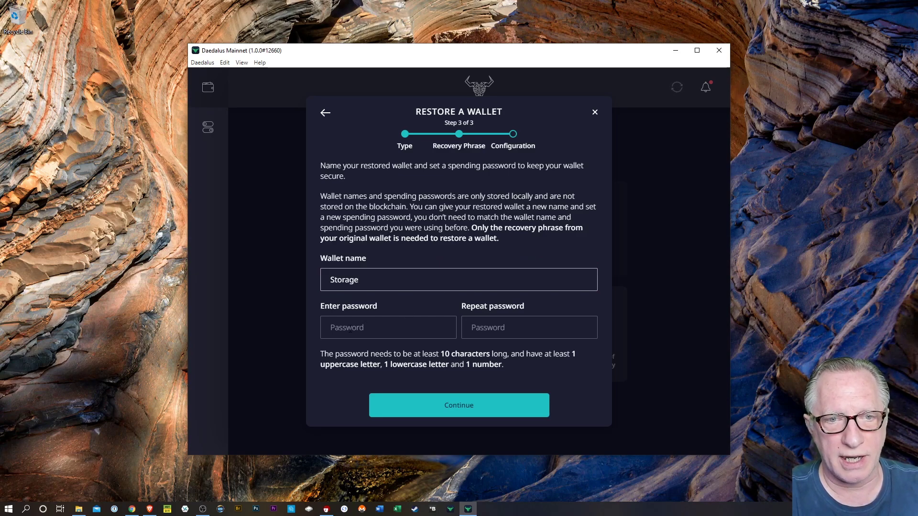
pyautogui.click(345, 328)
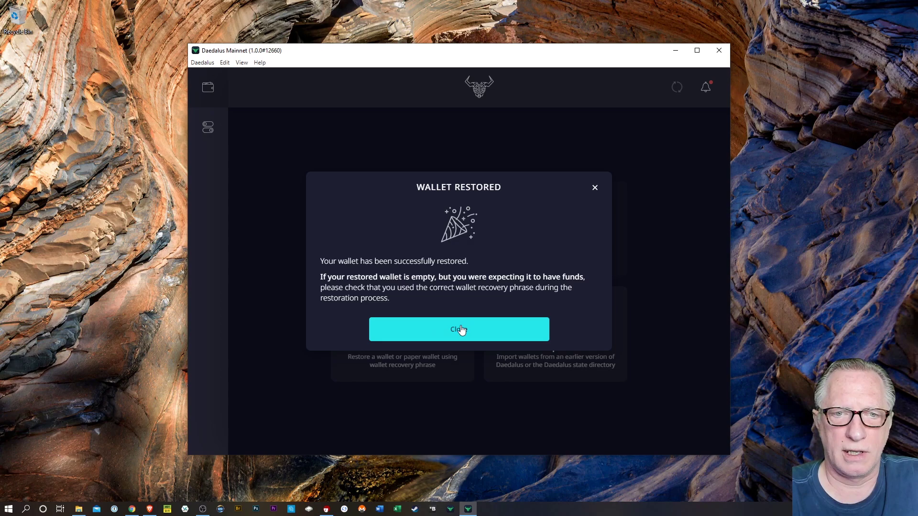
pyautogui.click(458, 329)
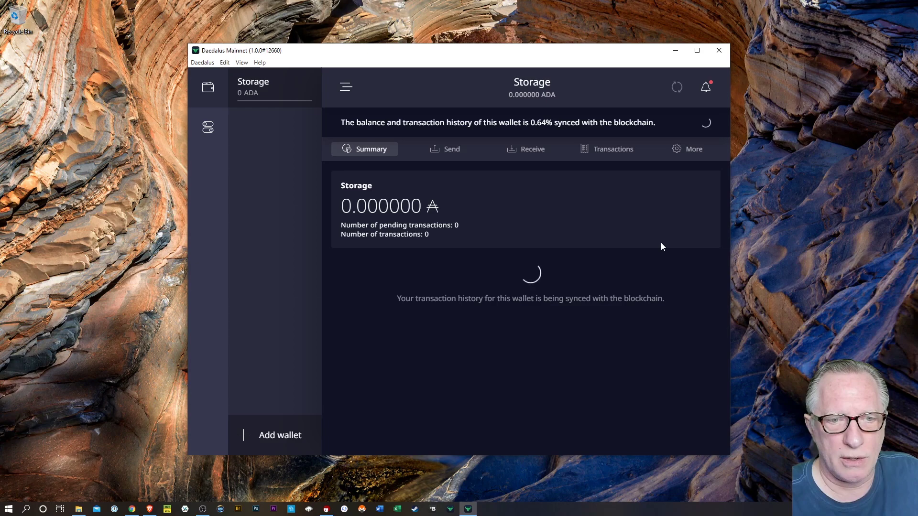
# - Add a second 12-word Daedalus wallet from its recovery phrase, naming it Shopping
pyautogui.click(271, 436)
pyautogui.click(467, 325)
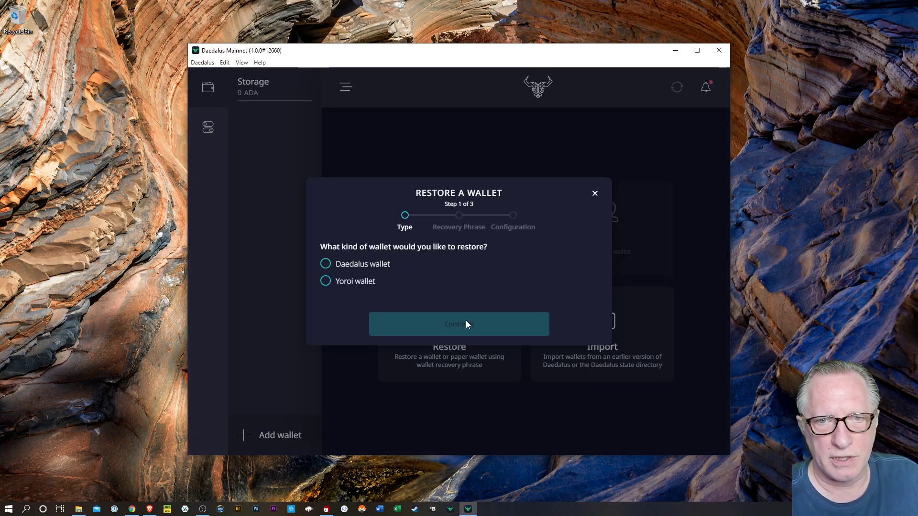
pyautogui.click(326, 263)
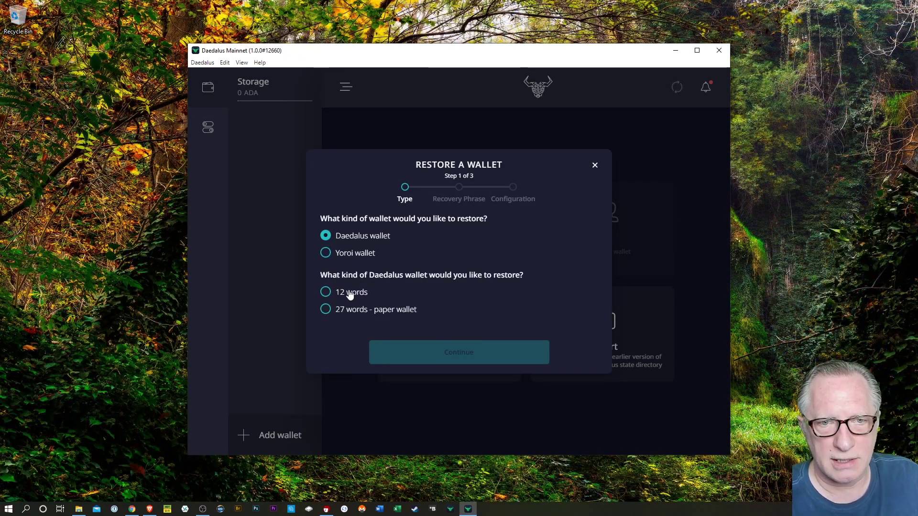
pyautogui.click(327, 293)
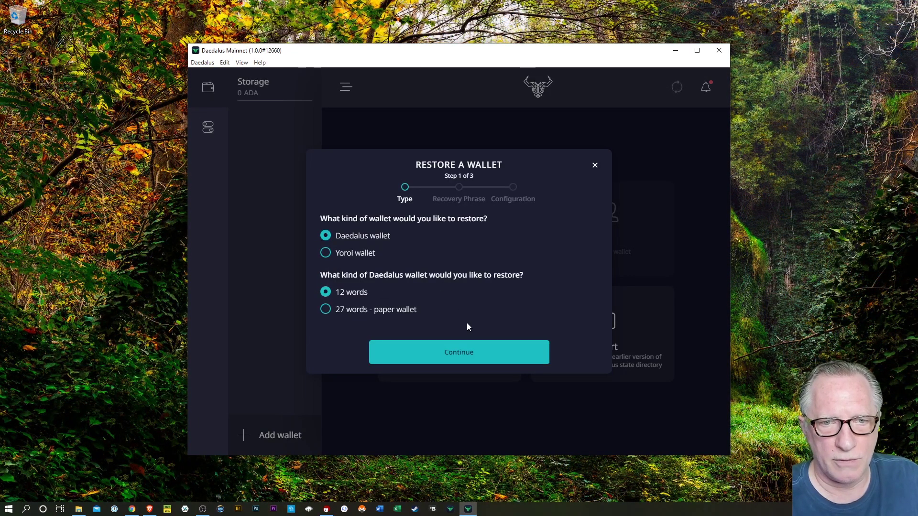
pyautogui.click(458, 353)
pyautogui.click(405, 278)
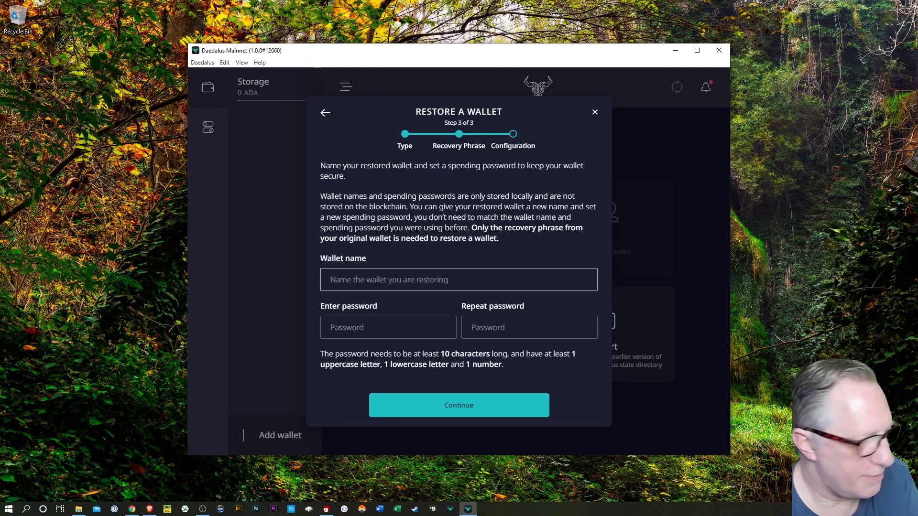
pyautogui.write('Sho')
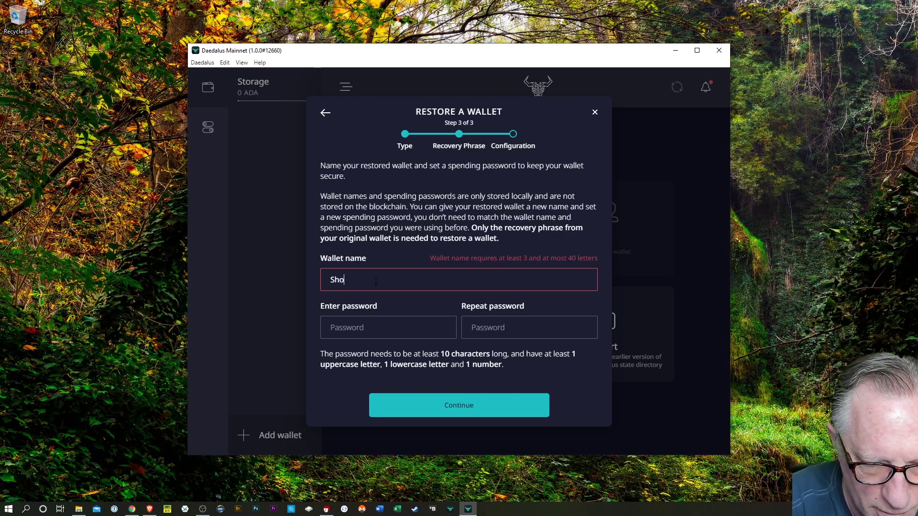
pyautogui.write('pping')
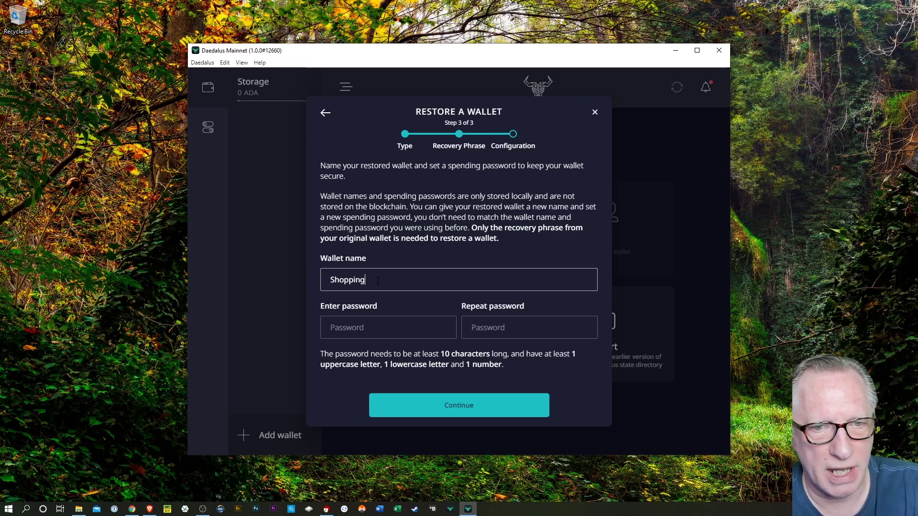
pyautogui.click(371, 329)
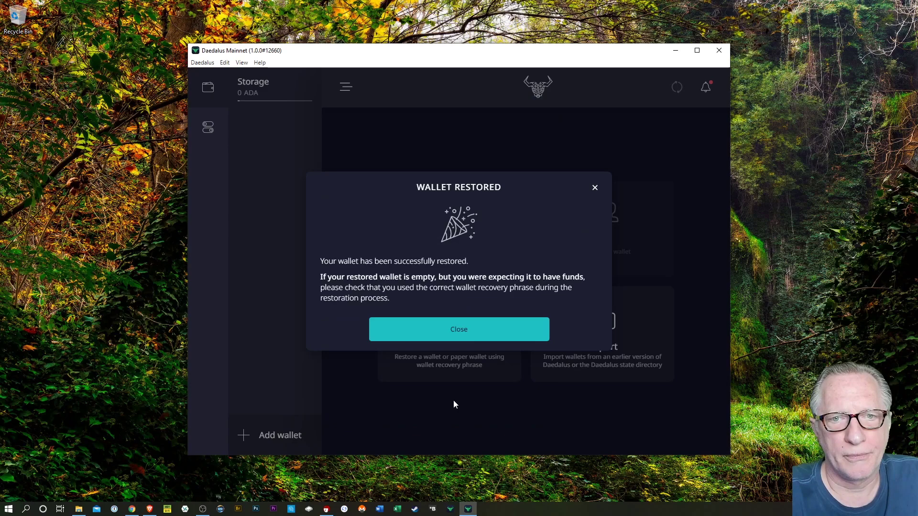
# - Close the restore confirmation and switch between Storage and Shopping, ending on Storage
pyautogui.click(461, 335)
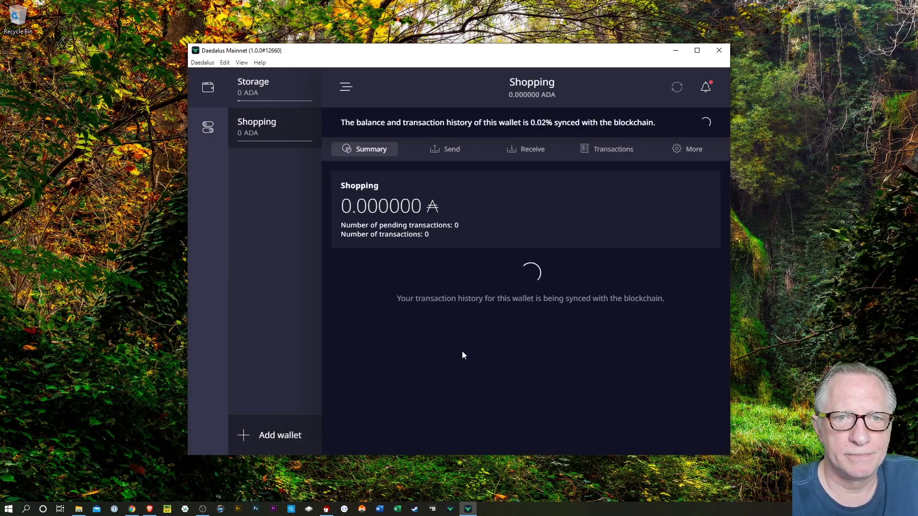
pyautogui.click(260, 86)
pyautogui.click(264, 123)
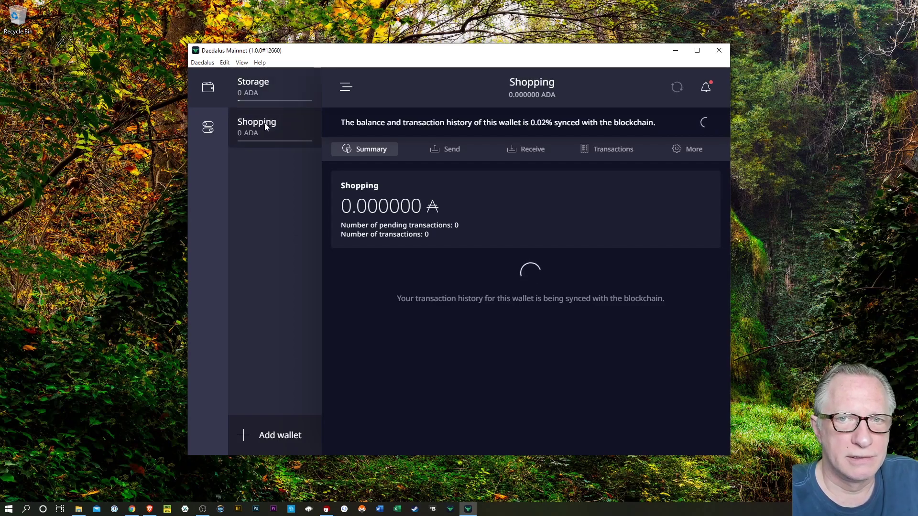
pyautogui.click(260, 91)
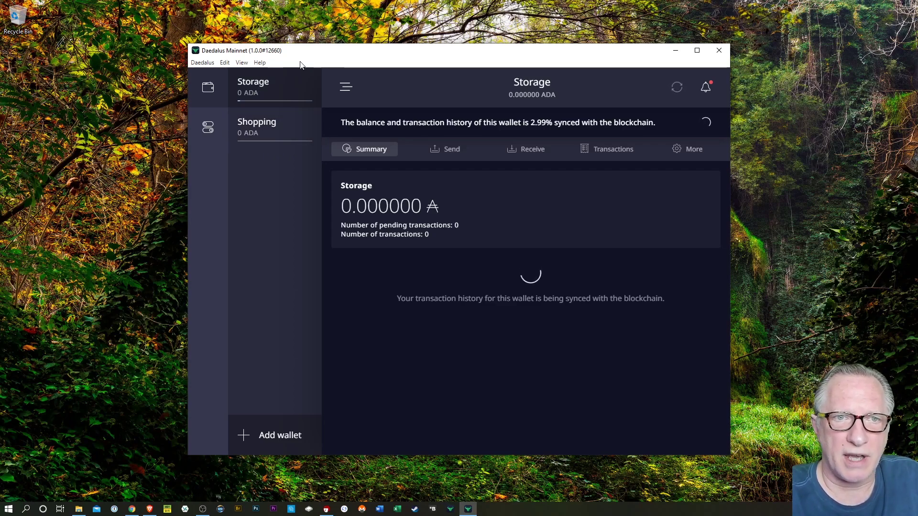
# - Open Help > Support Request, then close the browser page it opens
pyautogui.click(201, 63)
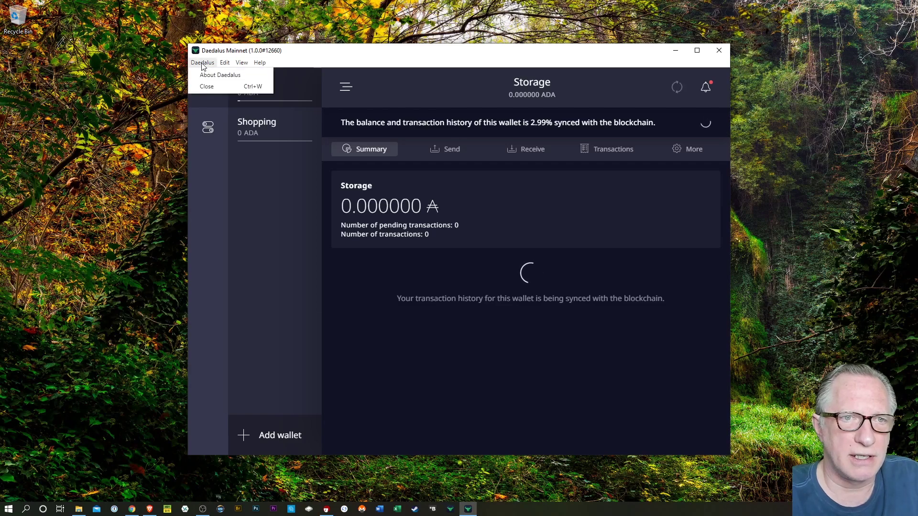
pyautogui.moveTo(224, 66)
pyautogui.moveTo(259, 63)
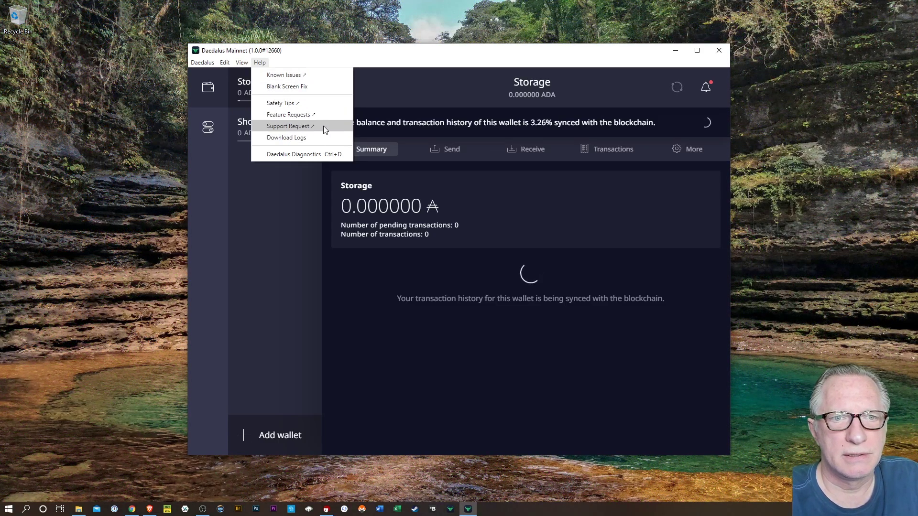
pyautogui.click(316, 127)
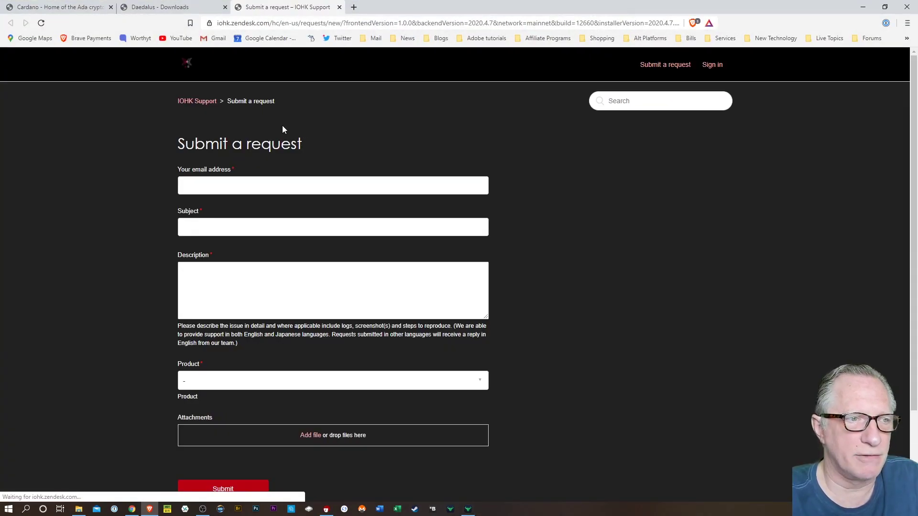
pyautogui.click(863, 7)
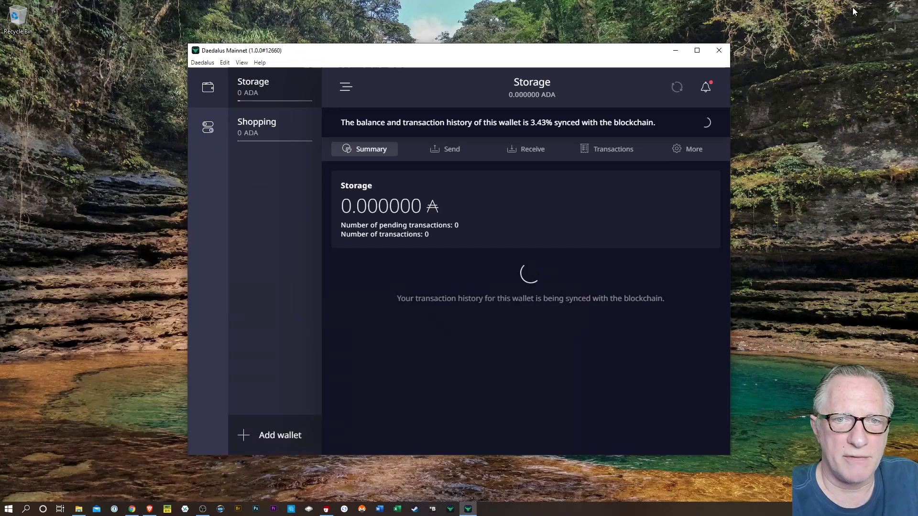
# - Move and enlarge the Daedalus window, then check Shopping (498 ADA) and Storage (22,600 ADA)
pyautogui.moveTo(454, 54); pyautogui.dragTo(384, 51)
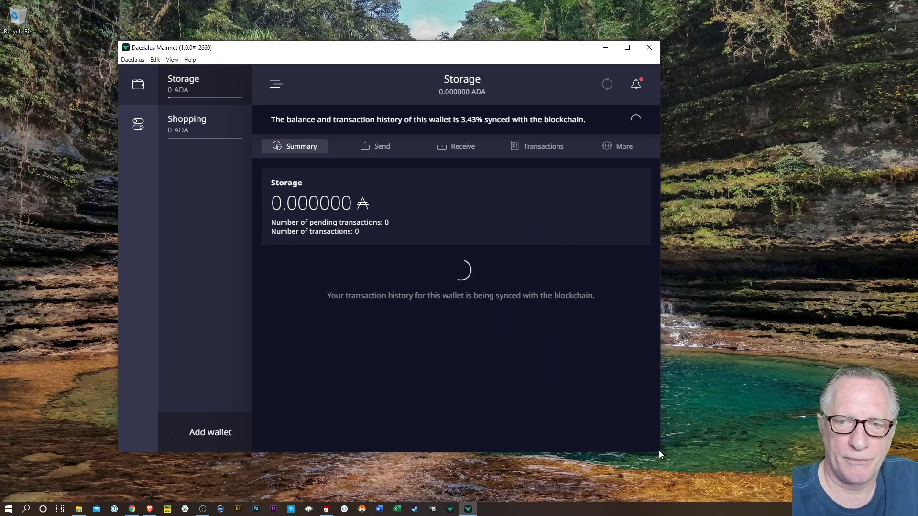
pyautogui.moveTo(661, 453); pyautogui.dragTo(748, 458)
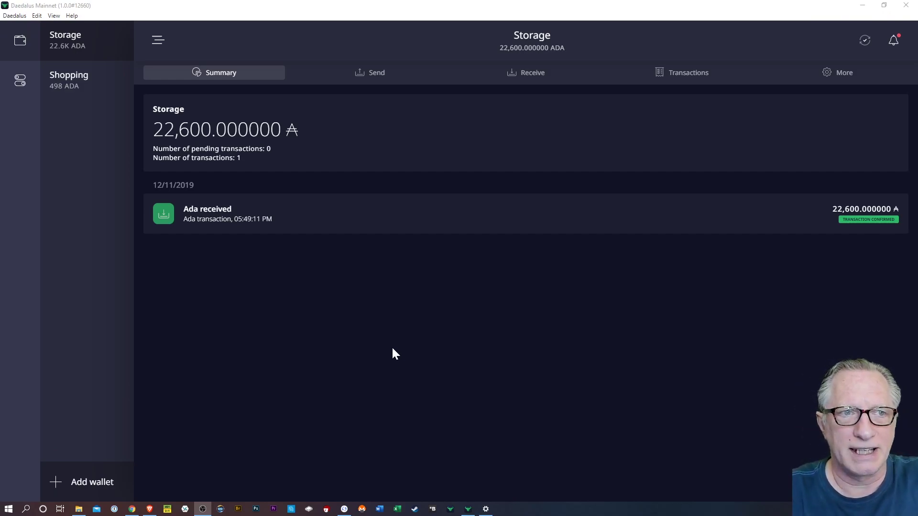
pyautogui.click(83, 87)
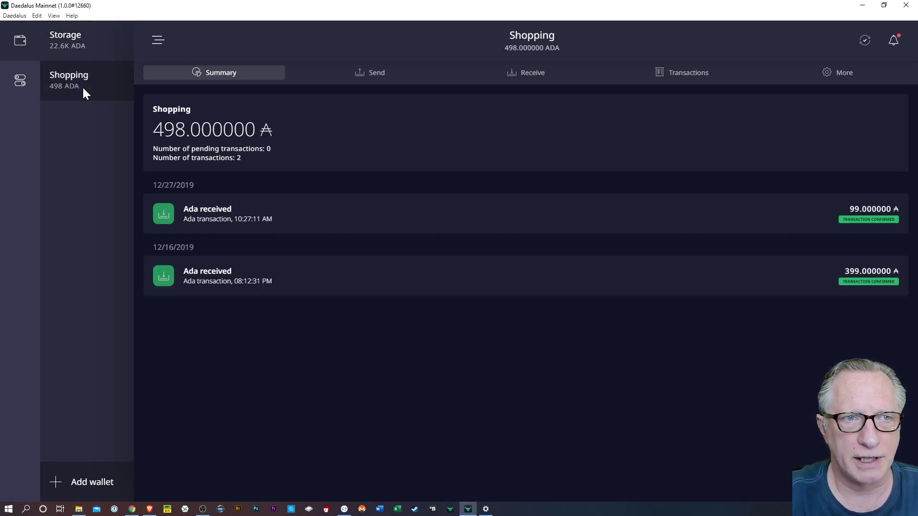
pyautogui.click(75, 44)
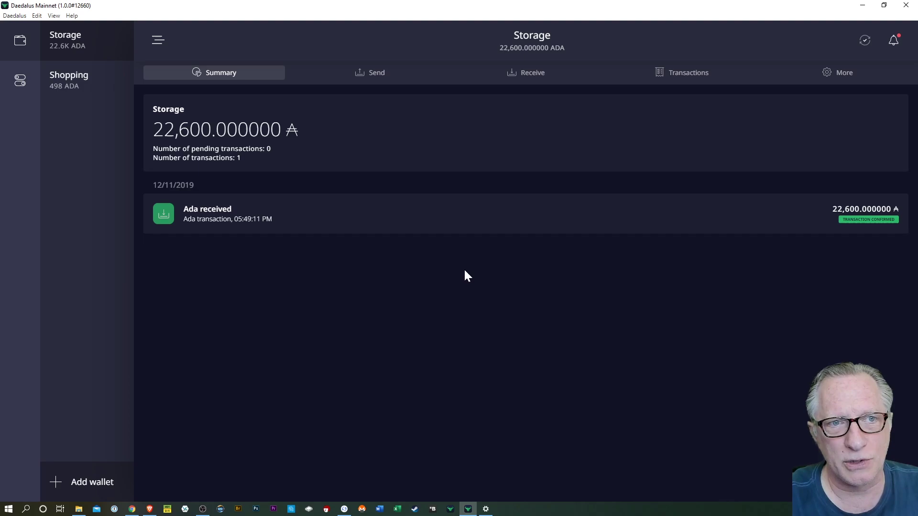
pyautogui.click(843, 69)
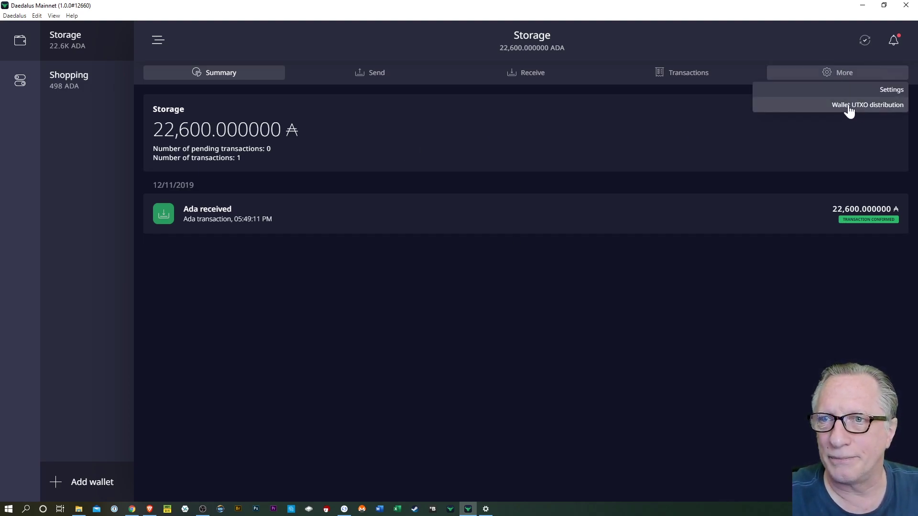
pyautogui.click(18, 82)
pyautogui.click(16, 43)
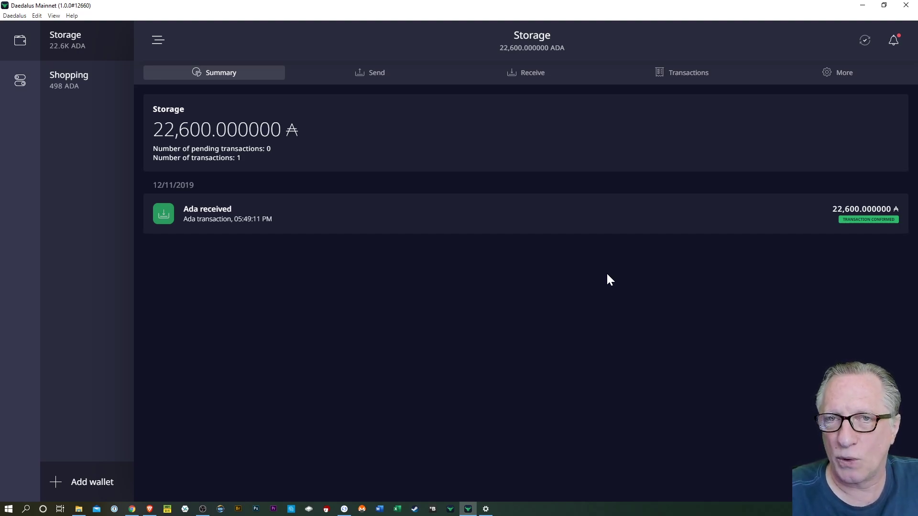
# - Open the Storage wallet's Receive tab and copy its receive address
pyautogui.click(531, 73)
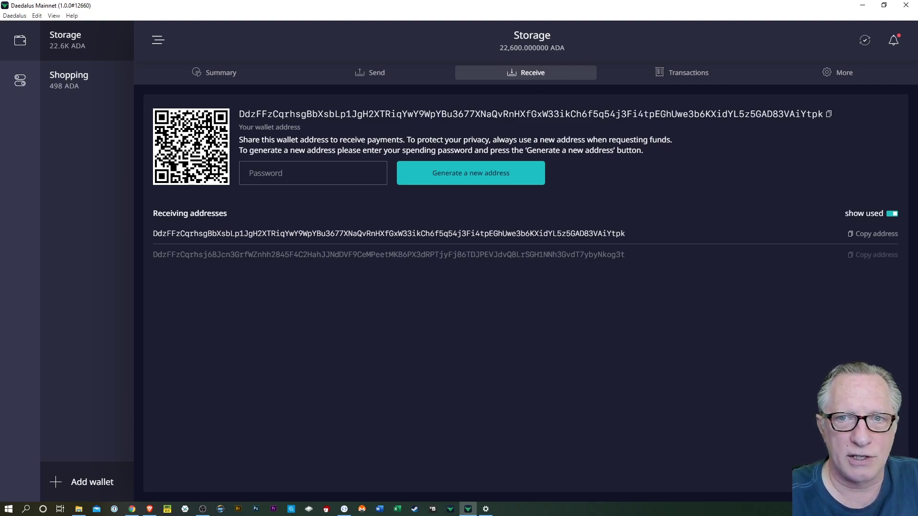
pyautogui.click(829, 114)
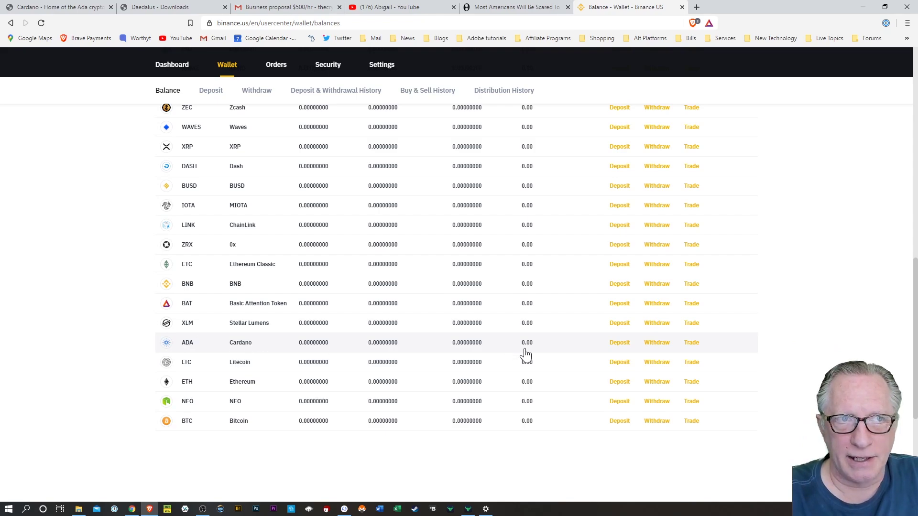
# - Withdraw from the ADA row and paste the Daedalus address into Recipient's ADA Address
pyautogui.scroll(15, 796, 336)
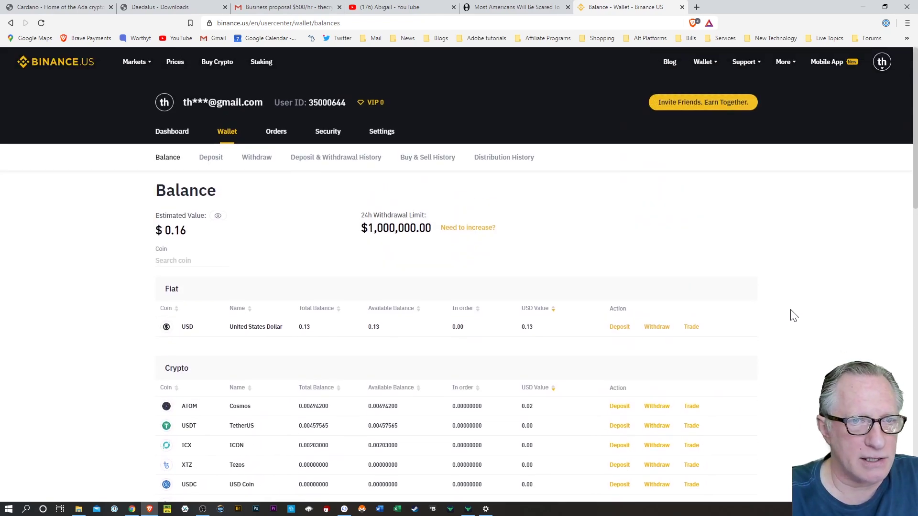
pyautogui.scroll(-16, 803, 336)
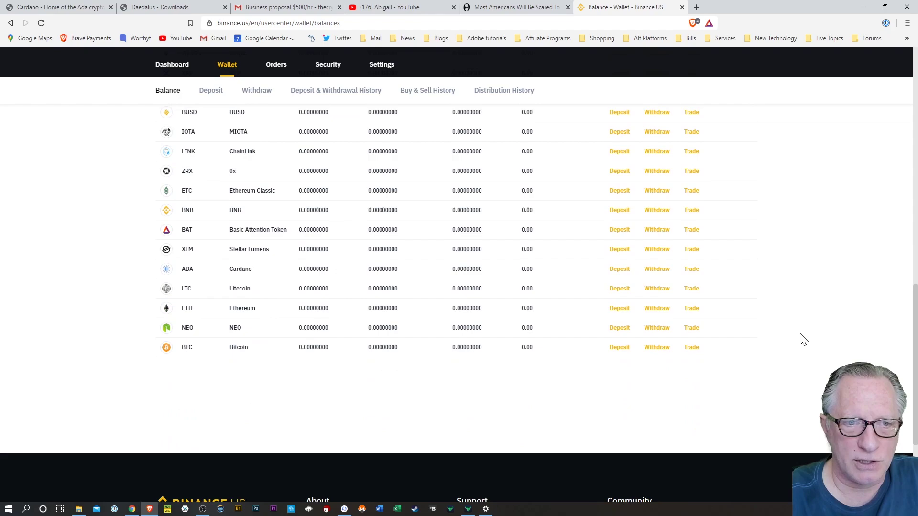
pyautogui.click(657, 266)
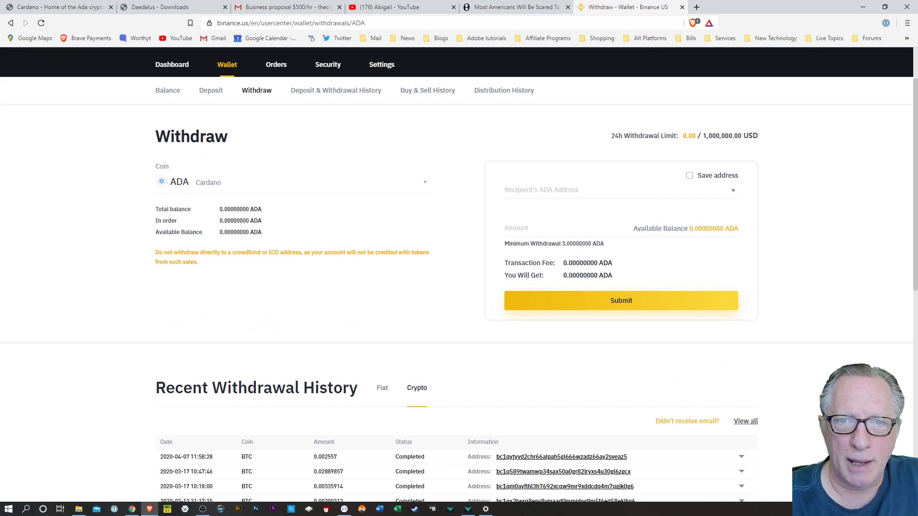
pyautogui.rightClick(509, 192)
pyautogui.click(530, 266)
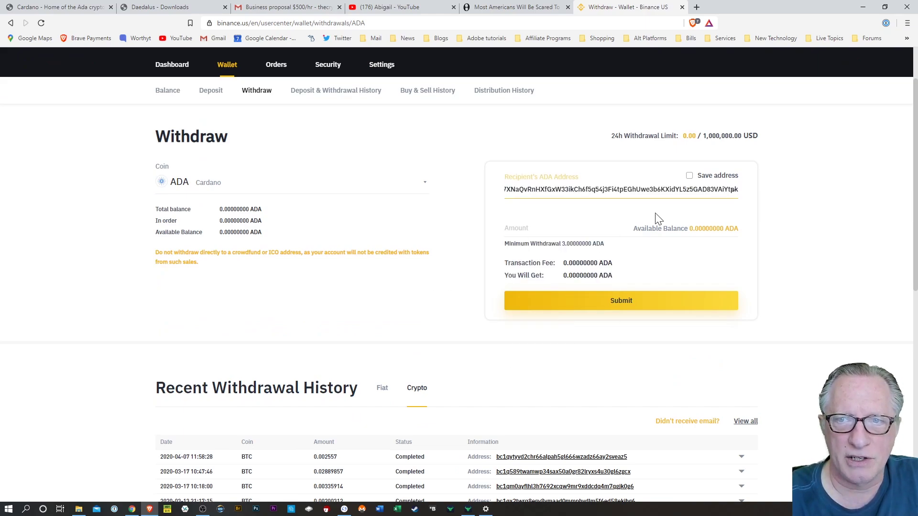